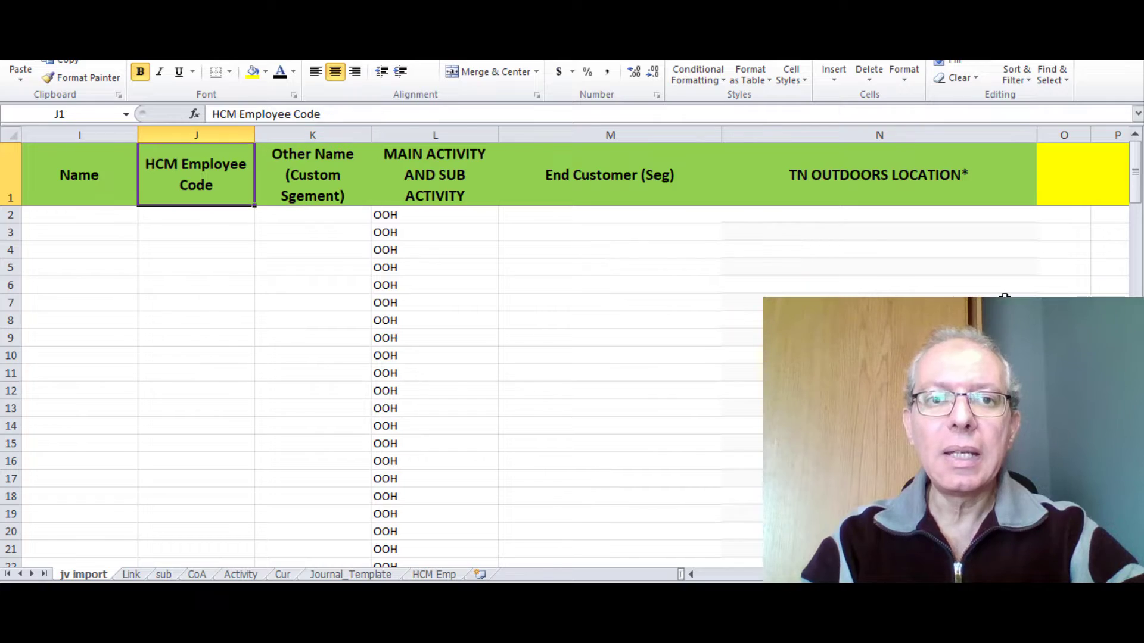
Review the column headers of the jv import sheet from HCM Employee Code back to SUBSIDIARY.
key(Left)
key(Left)
key(Left)
key(Left)
key(Left)
key(Left)
key(Left)
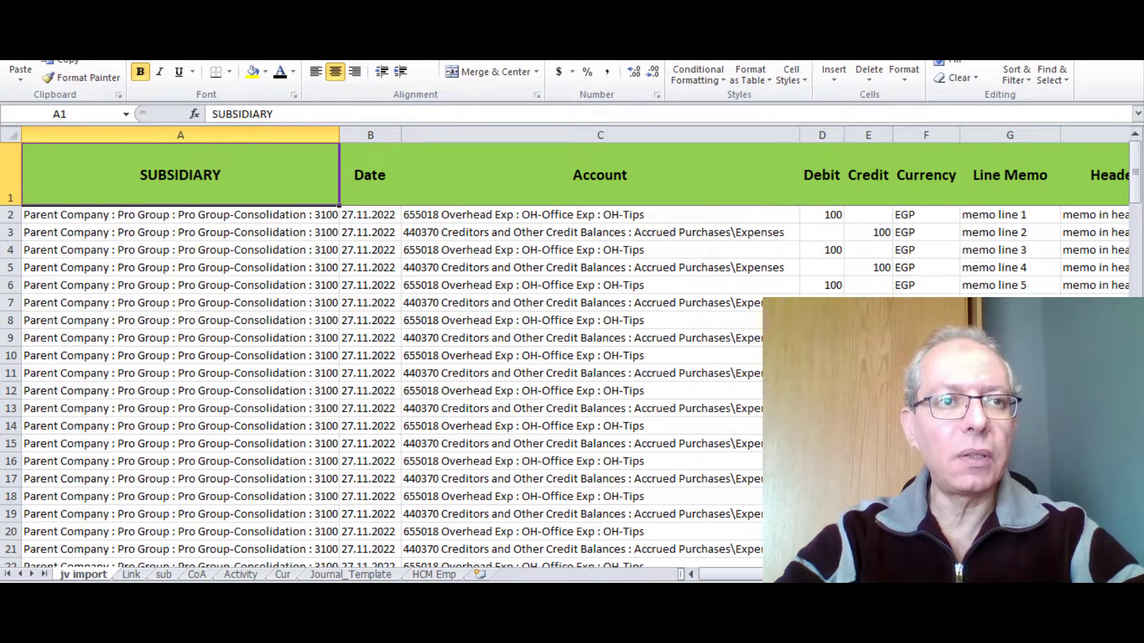
Save the jv import sheet as a CSV (Comma delimited) file named Journal import, accepting the single-sheet and format limitations.
key(alt+f)
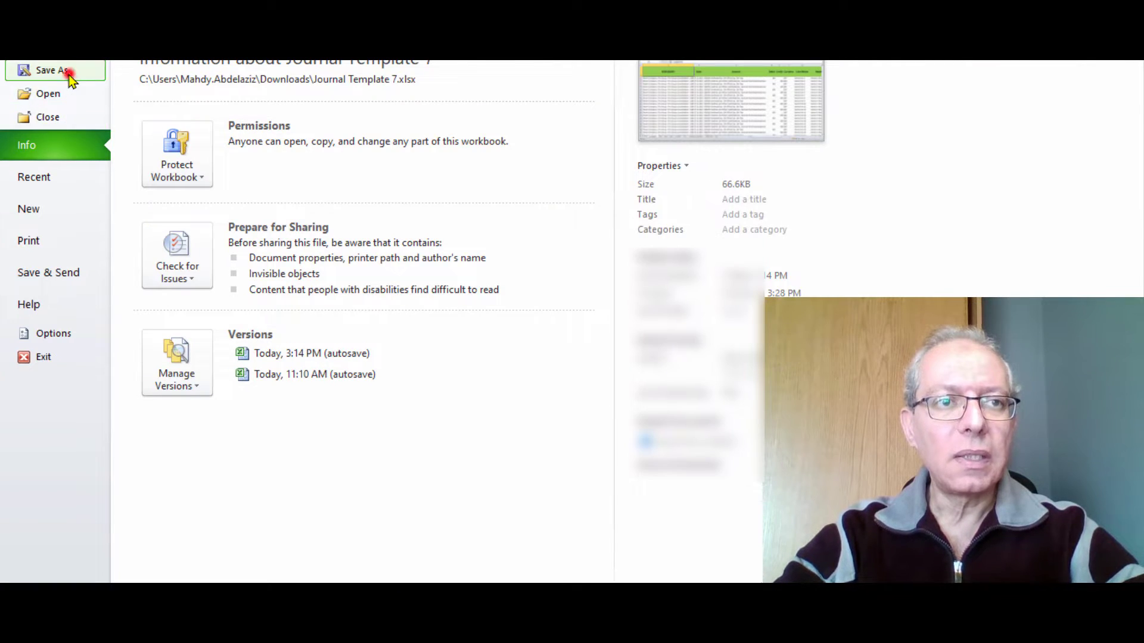
click(54, 70)
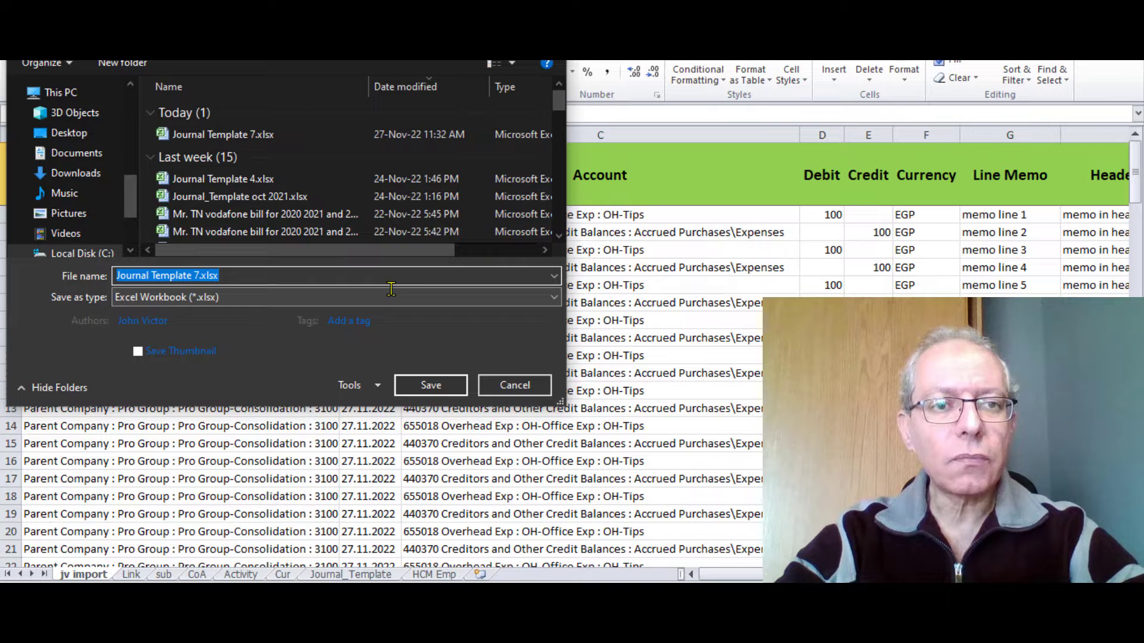
click(360, 297)
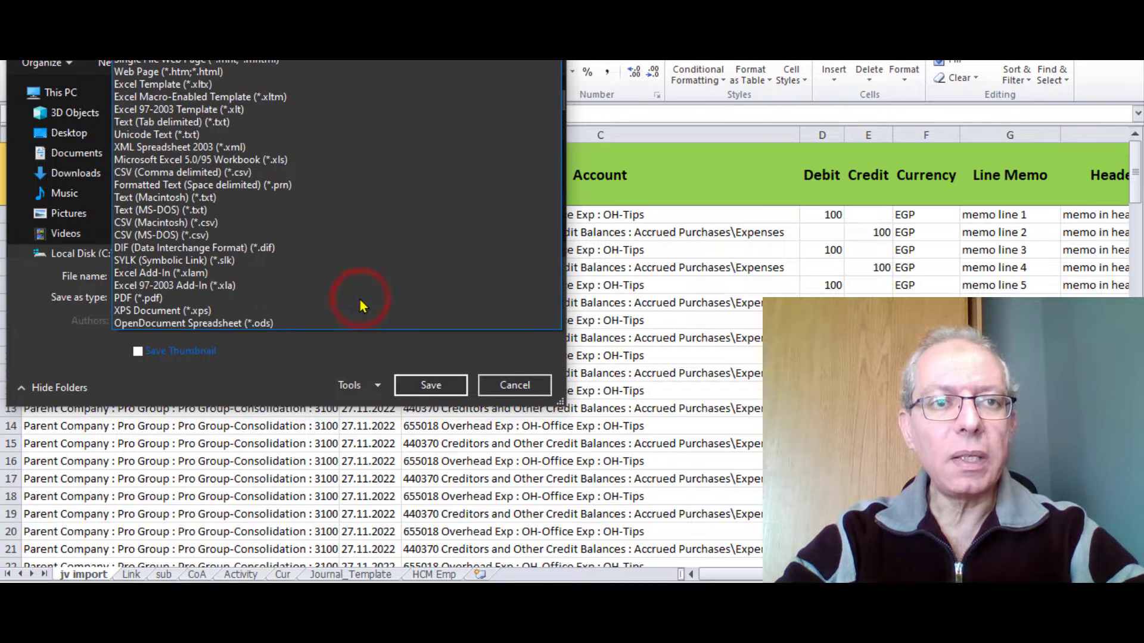
click(332, 173)
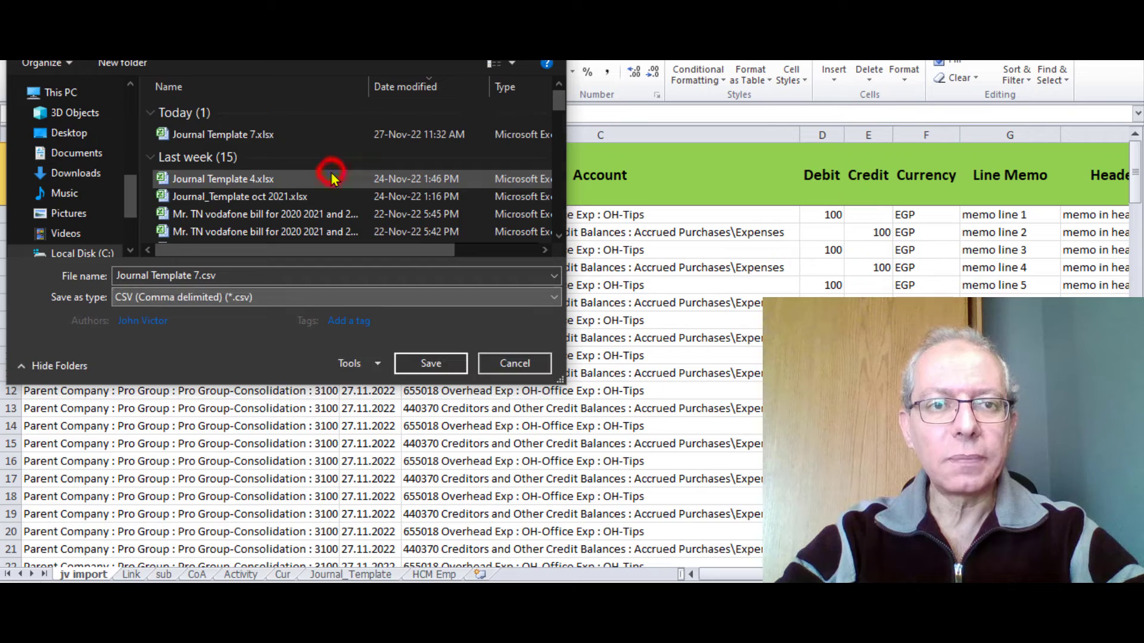
click(253, 275)
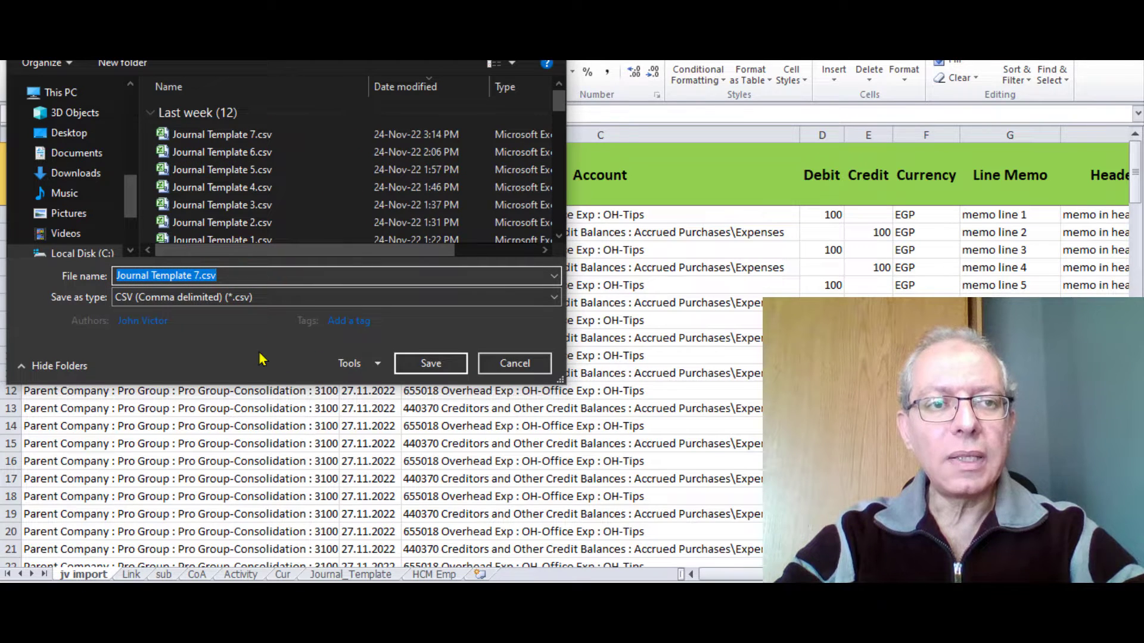
text(J)
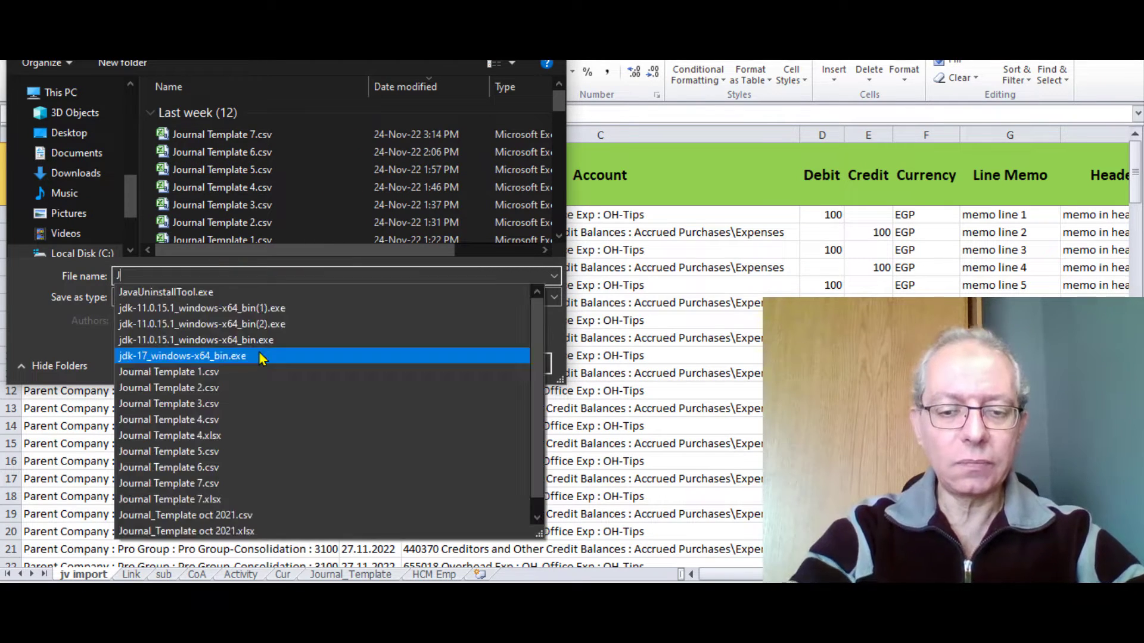
key(Return)
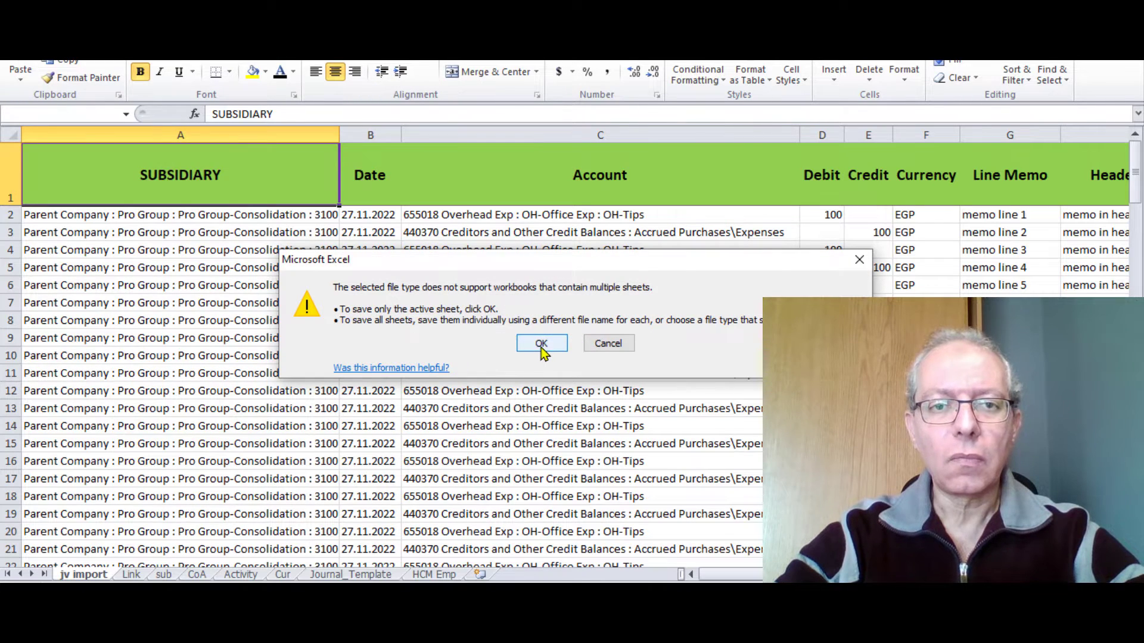
click(541, 344)
click(509, 360)
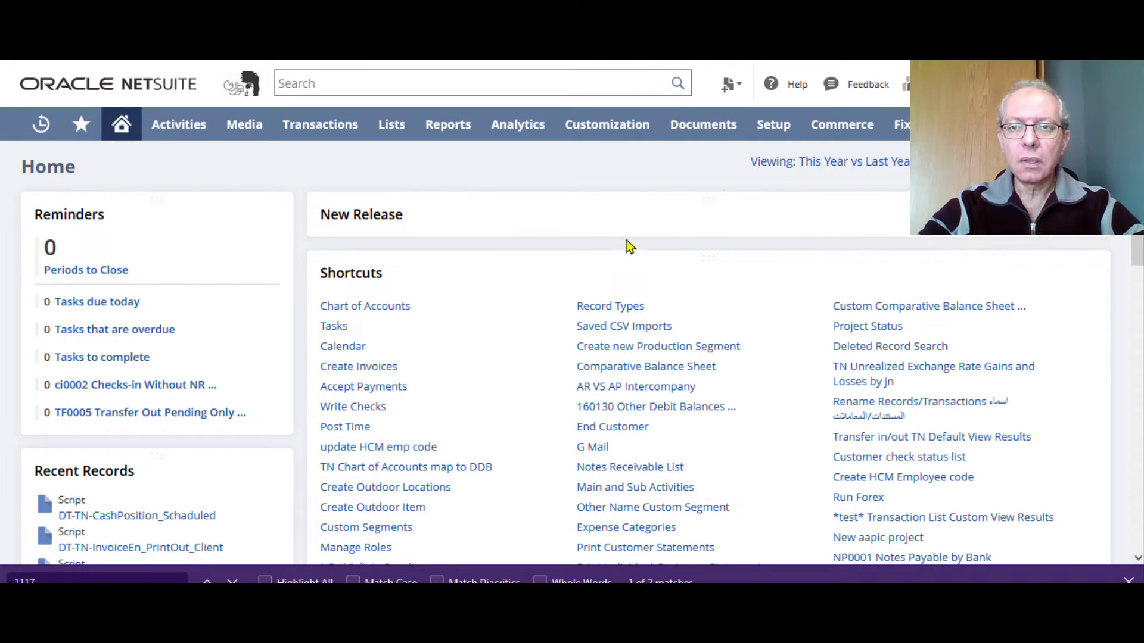
Switch to NetSuite and open the Import Assistant for importing CSV records.
mouse_move(773, 132)
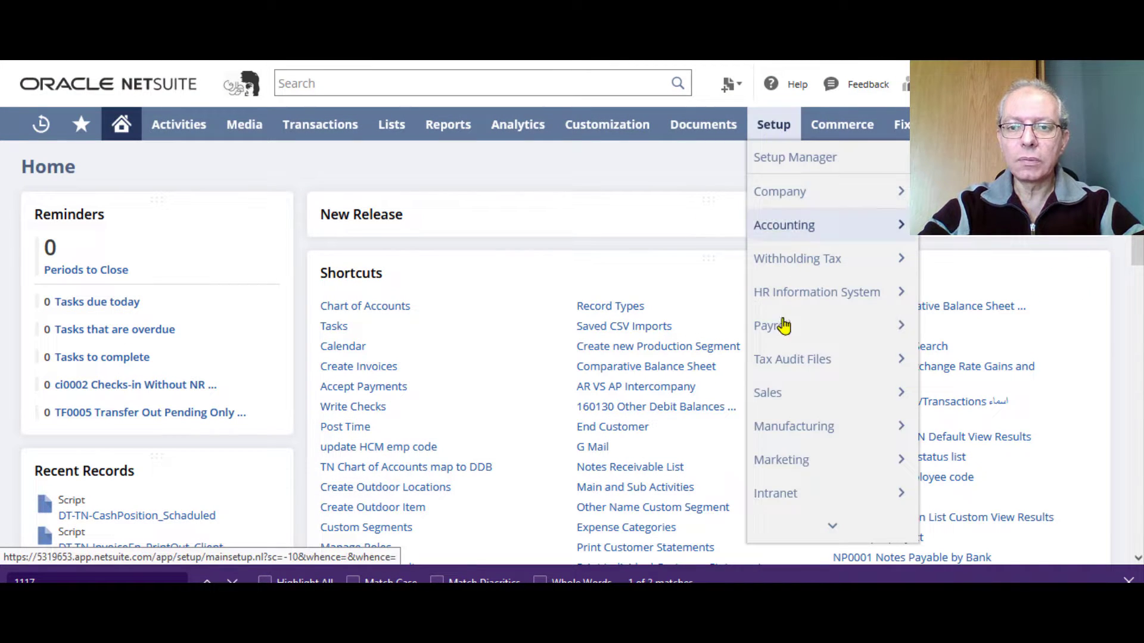
scroll(781, 327, down, 4)
mouse_move(817, 410)
mouse_move(816, 430)
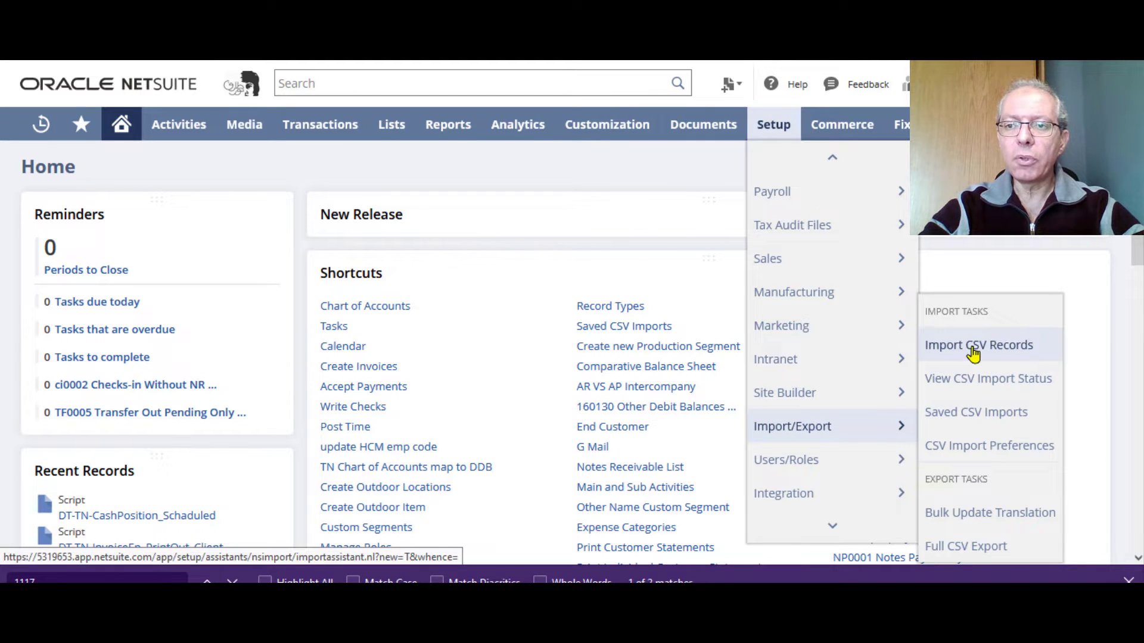
click(953, 349)
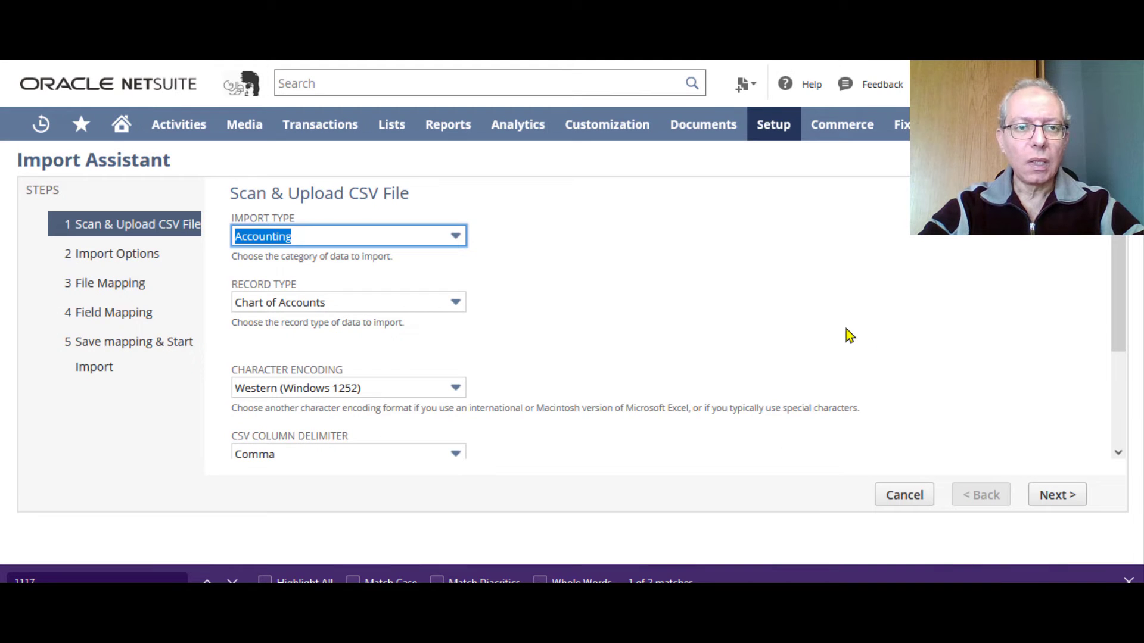
Set the import type to Transactions and the record type to Journal Entry.
click(456, 237)
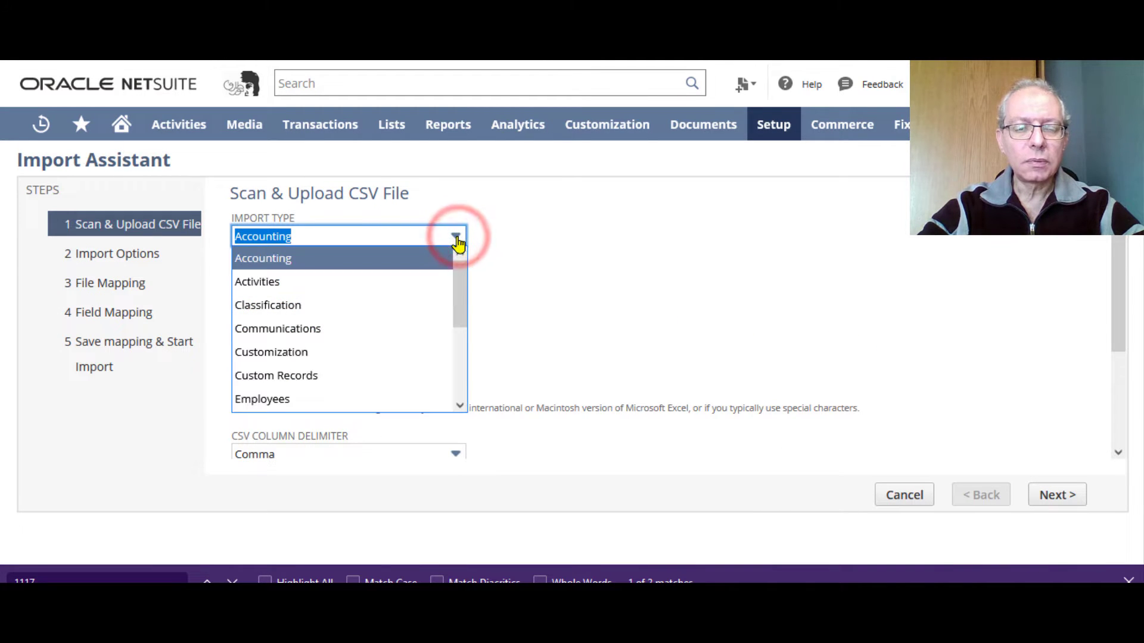
drag(462, 280, 456, 362)
click(378, 379)
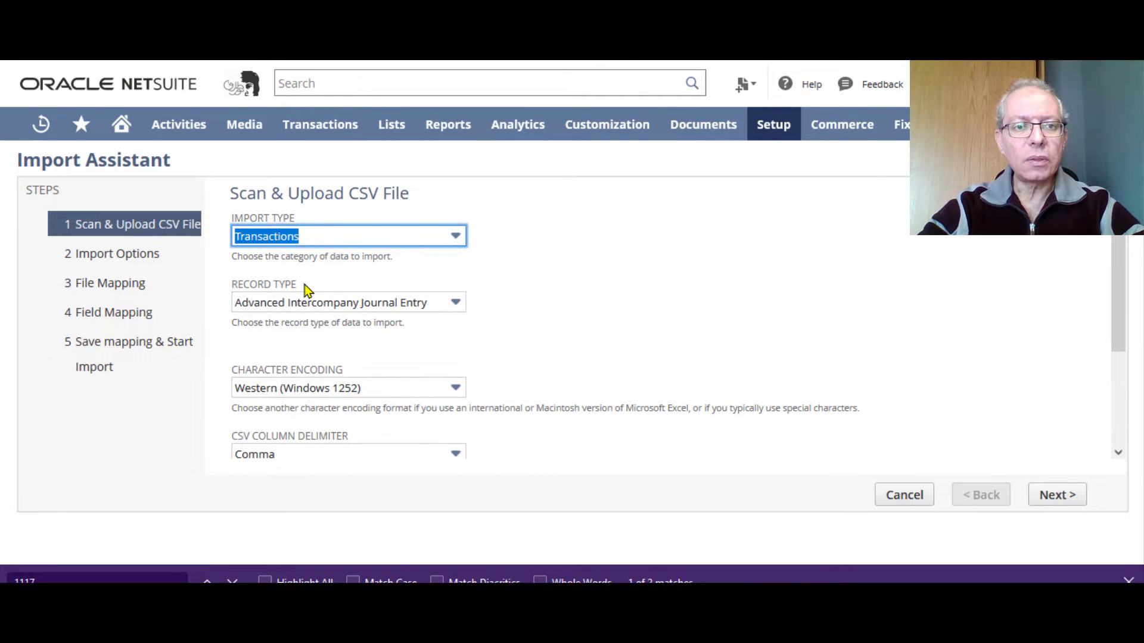
click(457, 303)
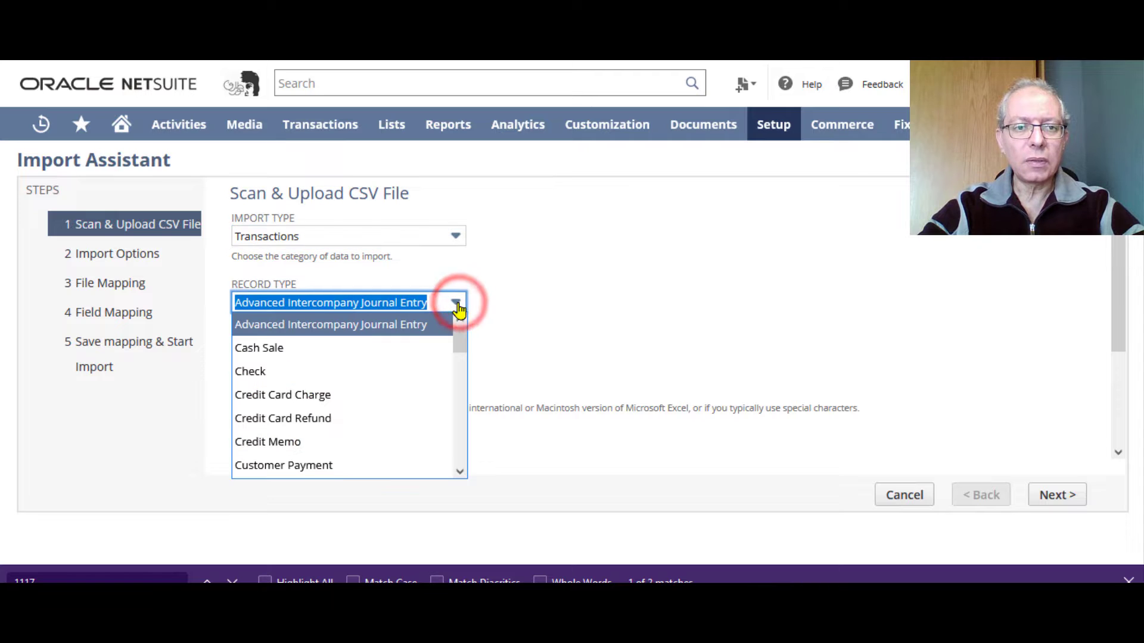
drag(459, 338, 458, 407)
click(401, 412)
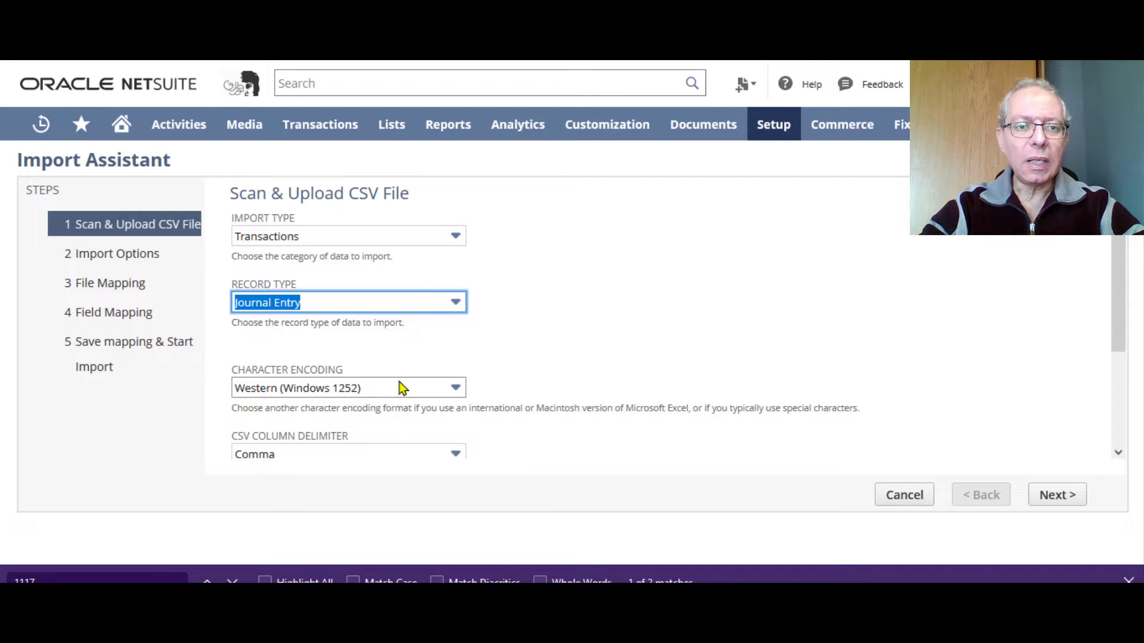
Set the character encoding of the import to Unicode (UTF-8).
click(455, 389)
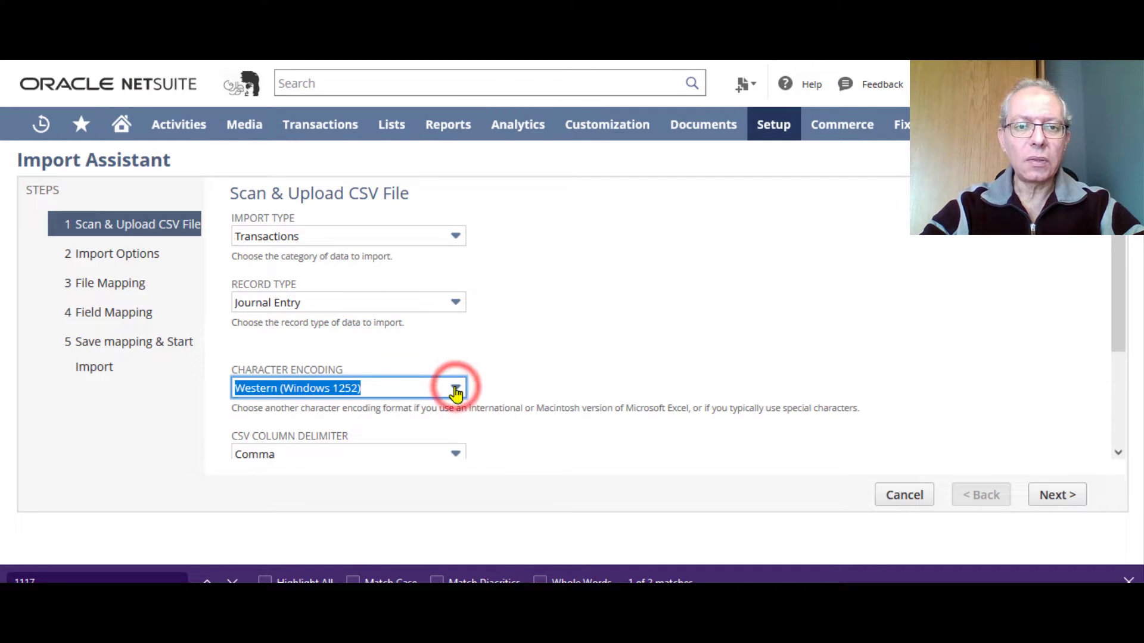
click(455, 388)
click(459, 406)
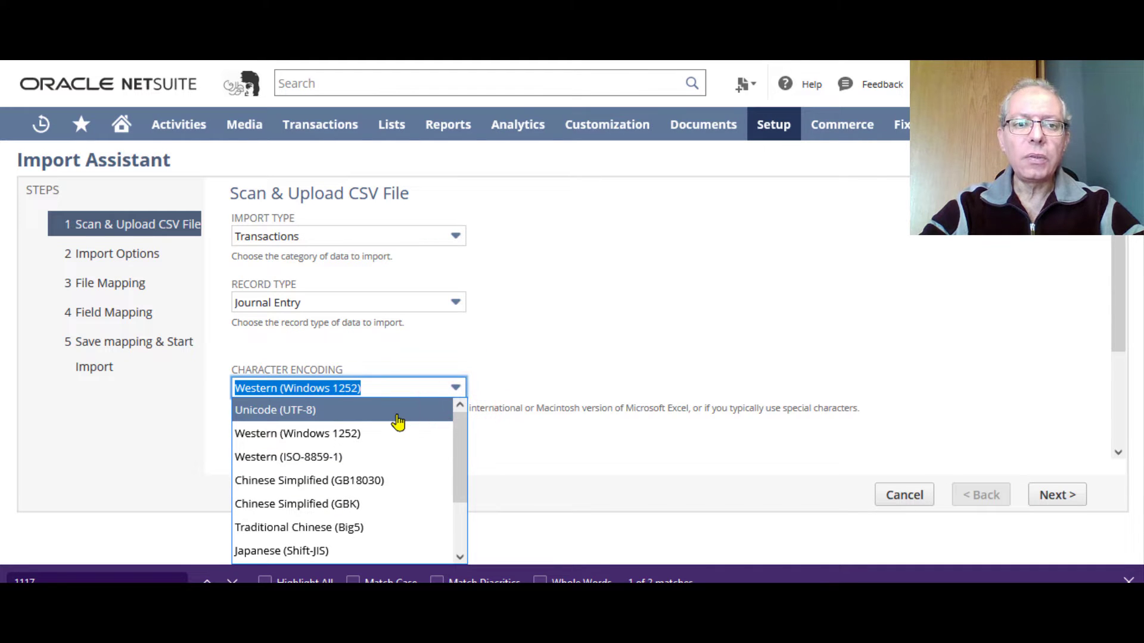
click(397, 415)
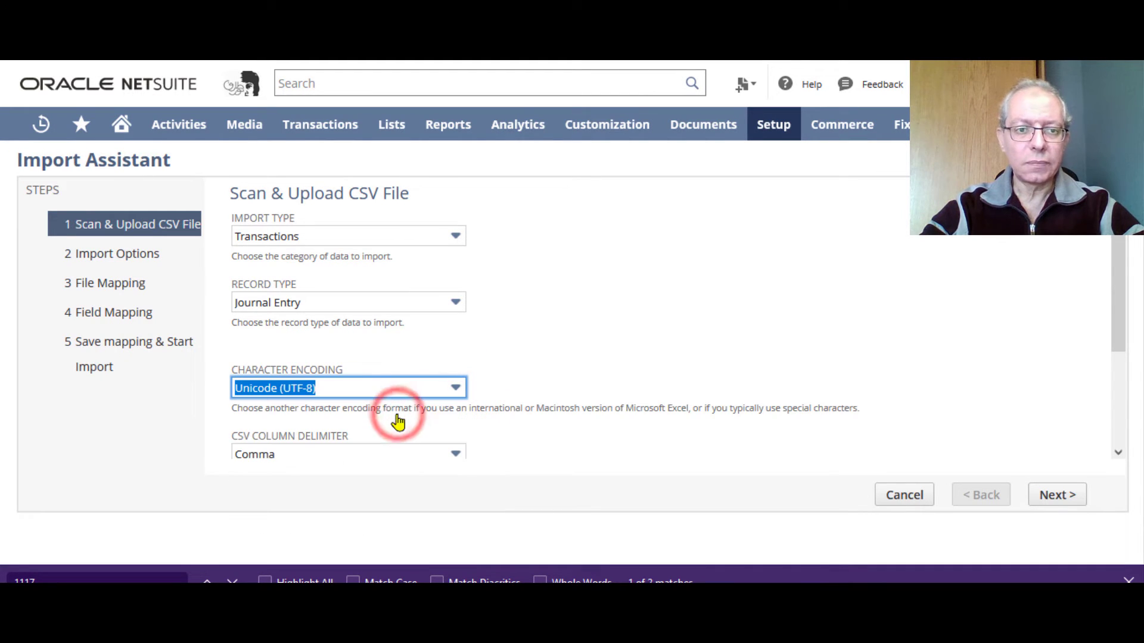
Choose Journal import.csv as the single file to upload and continue to field mapping, keeping data handling on Add.
scroll(538, 350, down, 3)
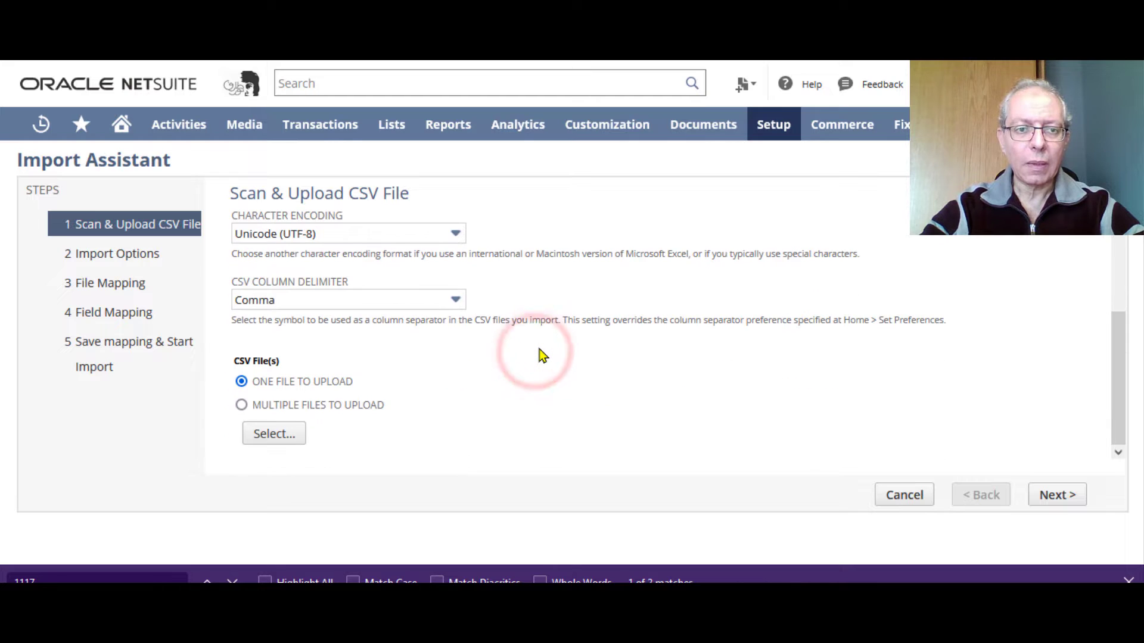
click(277, 435)
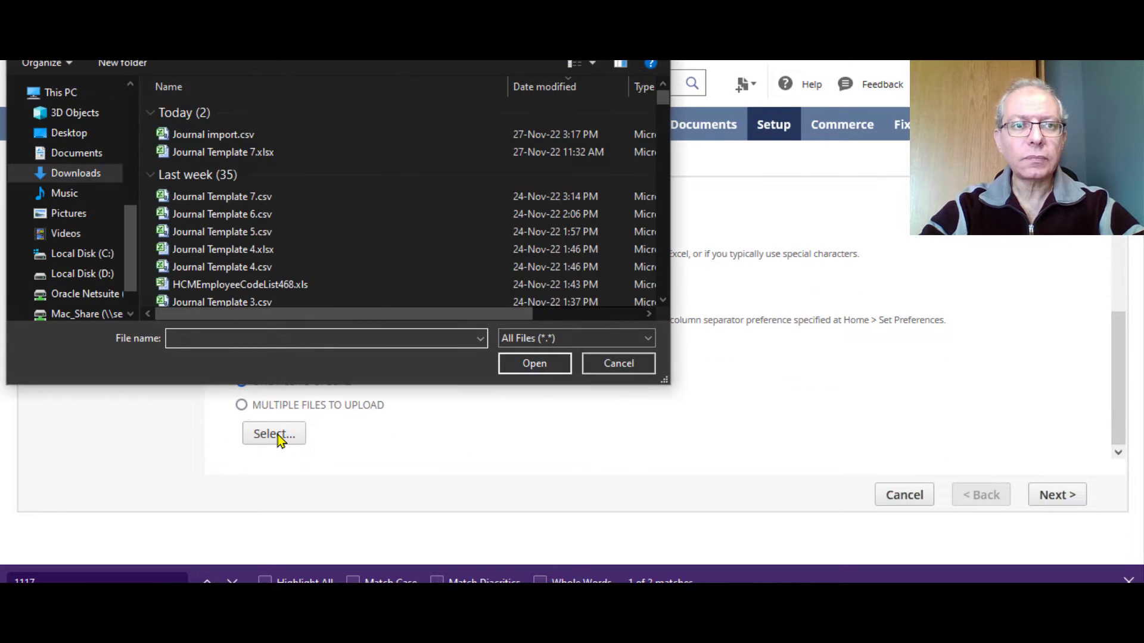
click(280, 136)
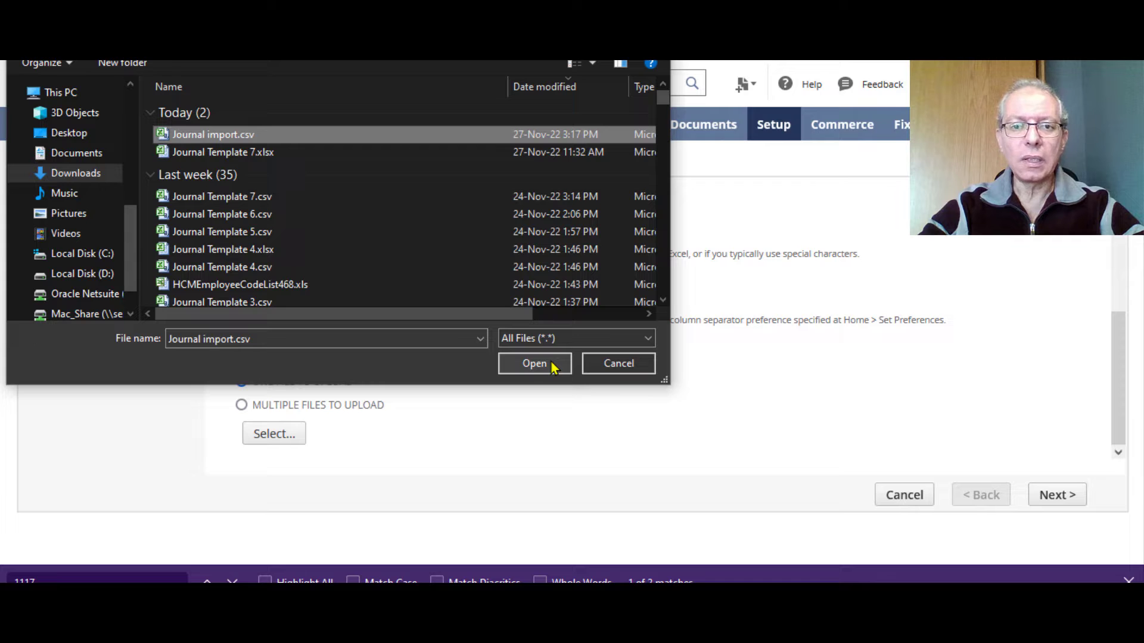
click(552, 364)
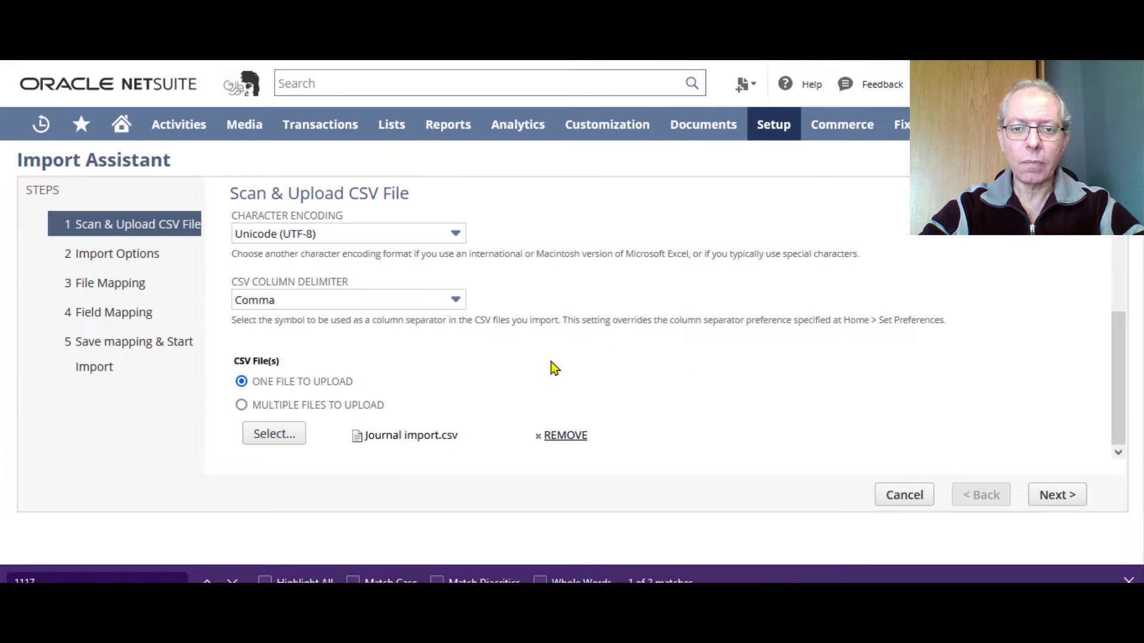
click(1052, 497)
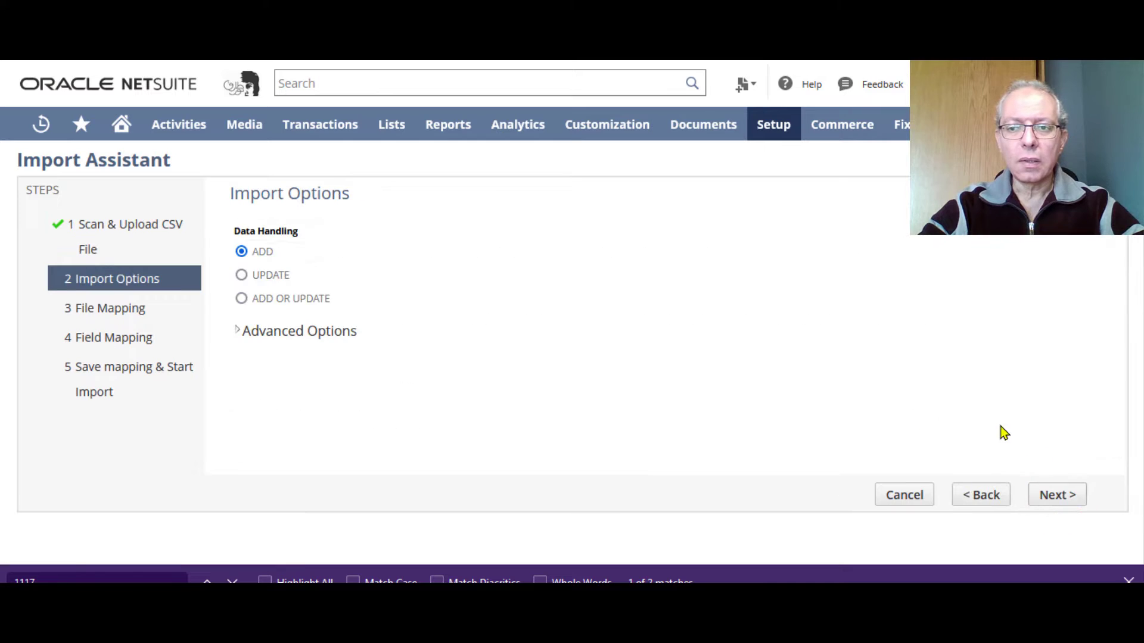
click(1058, 499)
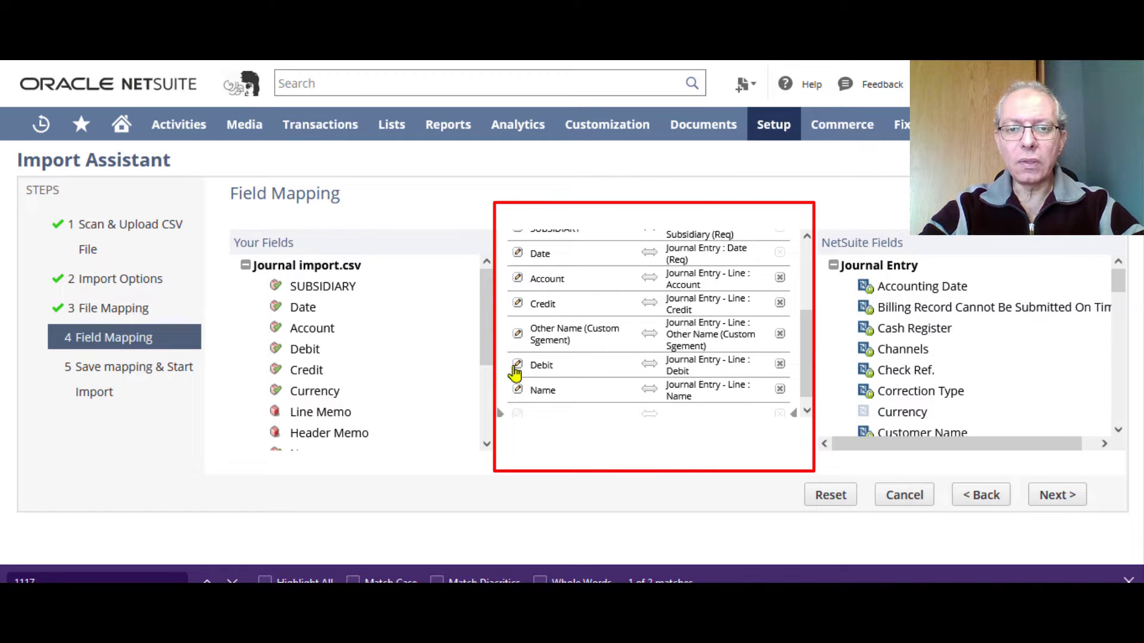
Check the existing field mappings and map the CSV field Header Memo to the Journal Entry header field Memo.
scroll(677, 395, up, 4)
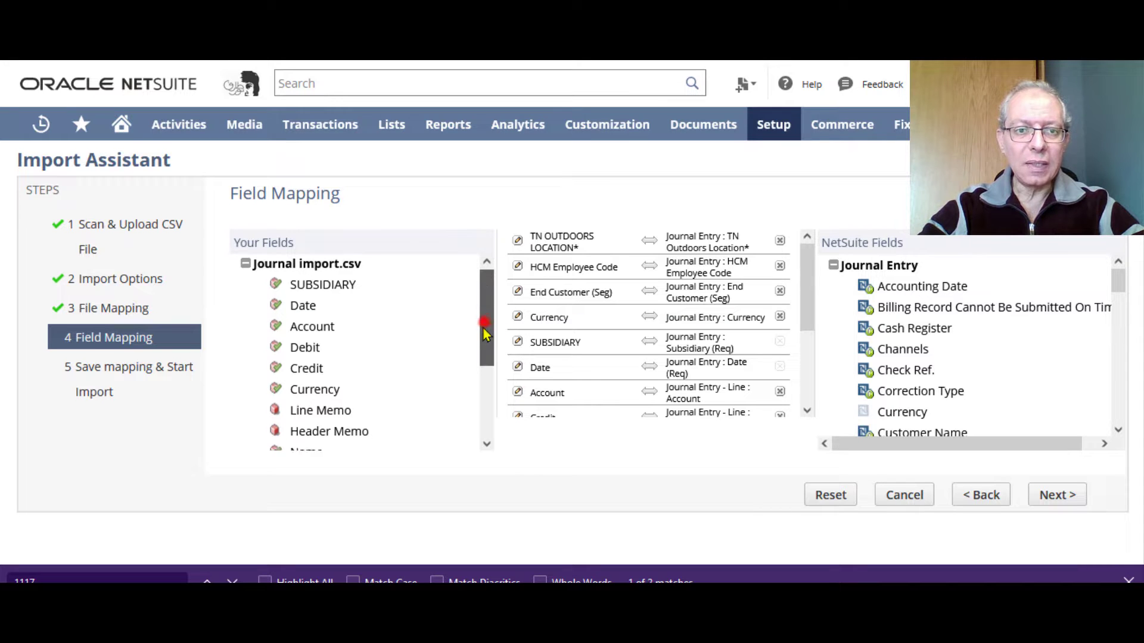
scroll(491, 325, down, 5)
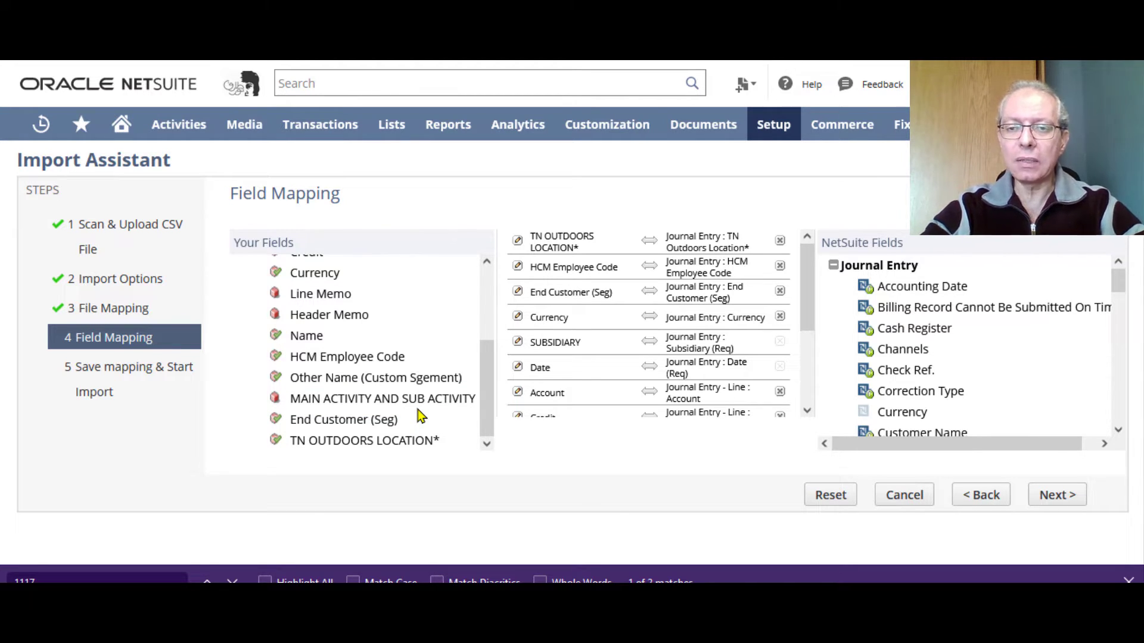
drag(806, 302, 807, 405)
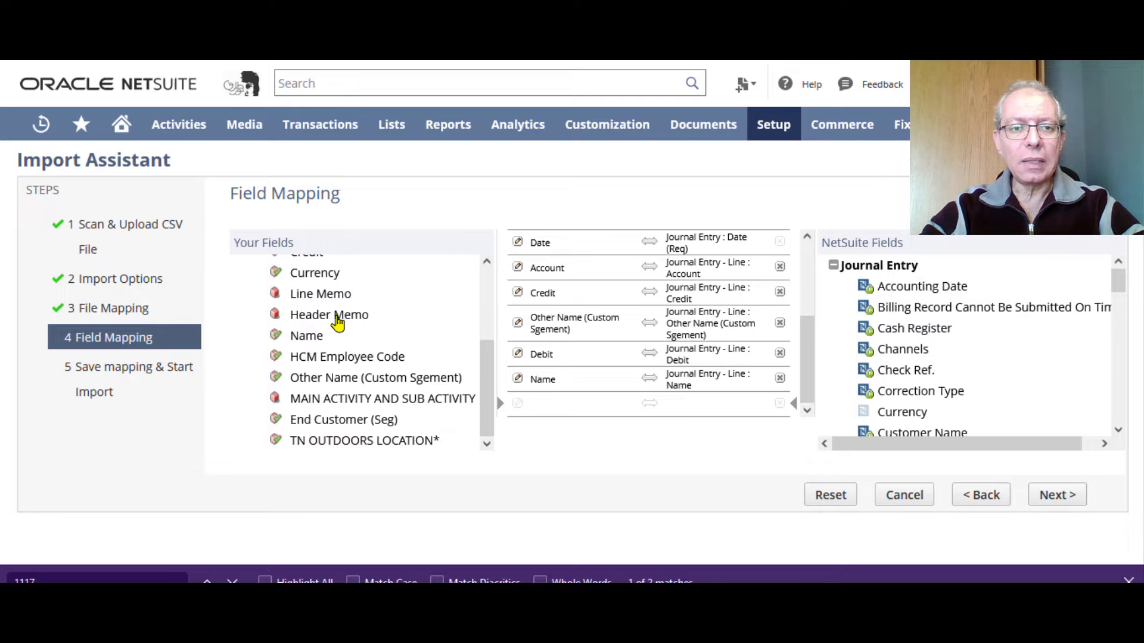
click(357, 320)
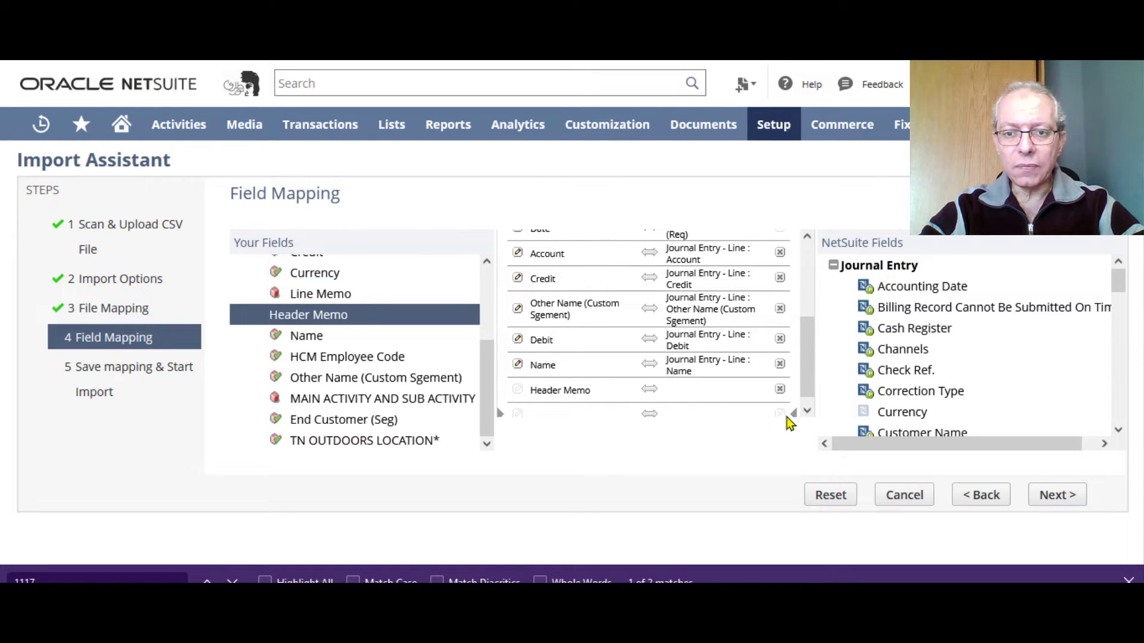
drag(810, 353, 811, 365)
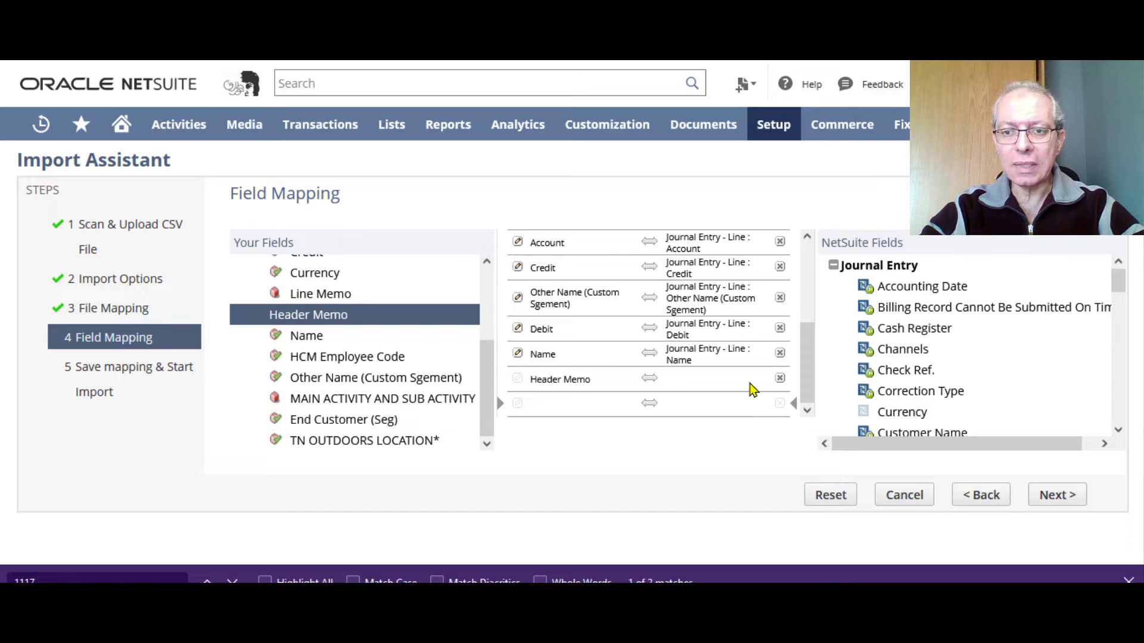
click(578, 376)
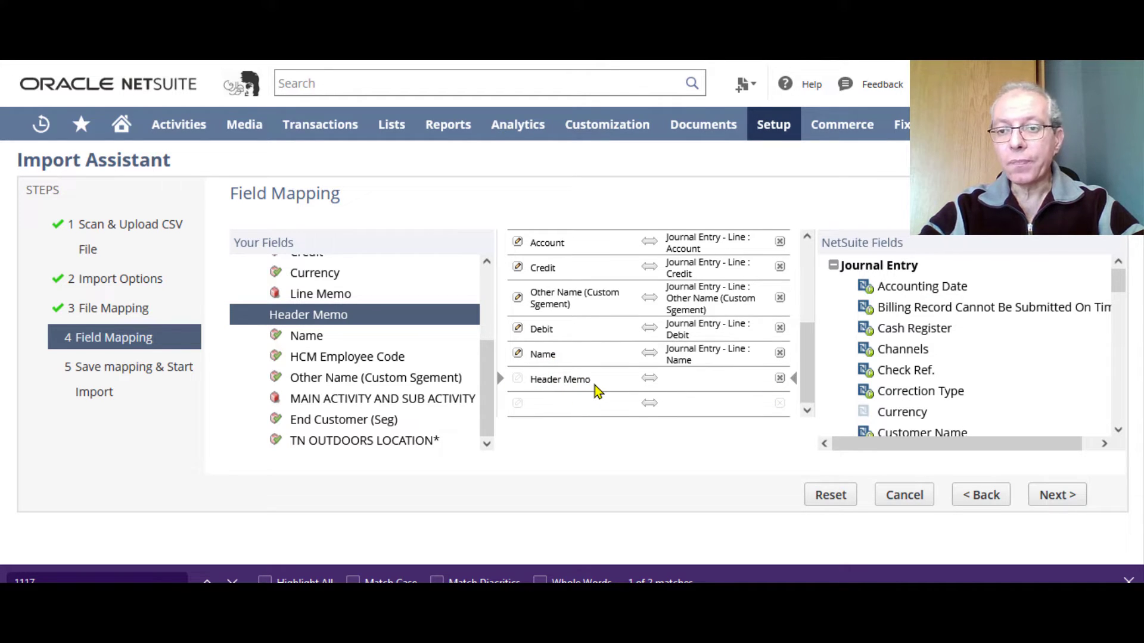
triple_click(862, 242)
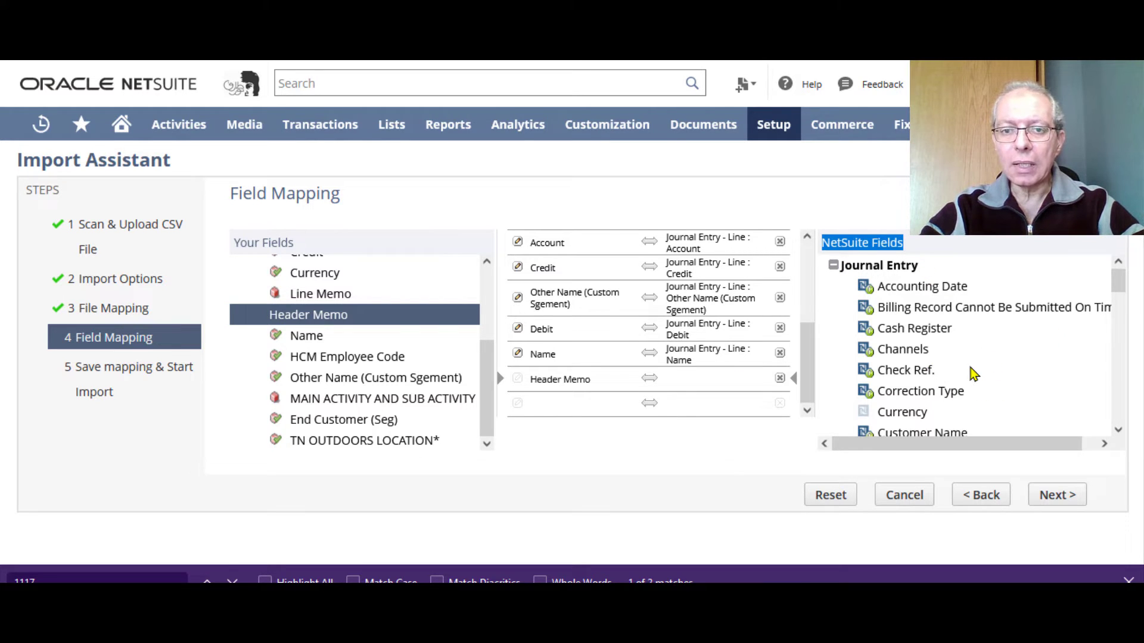
drag(1117, 277, 1092, 367)
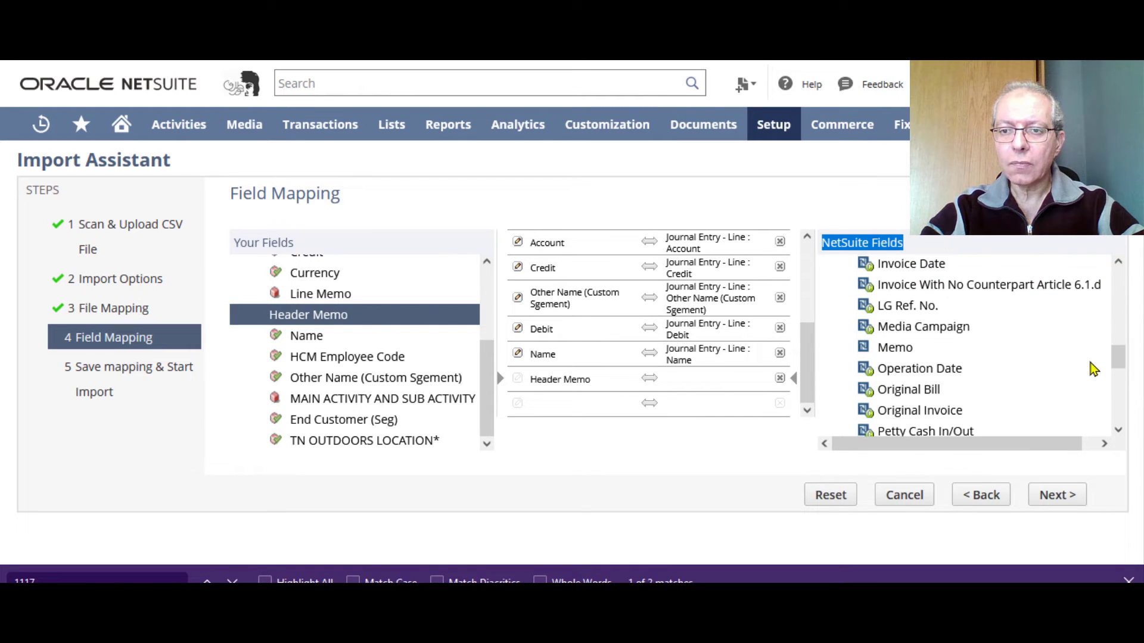
click(899, 348)
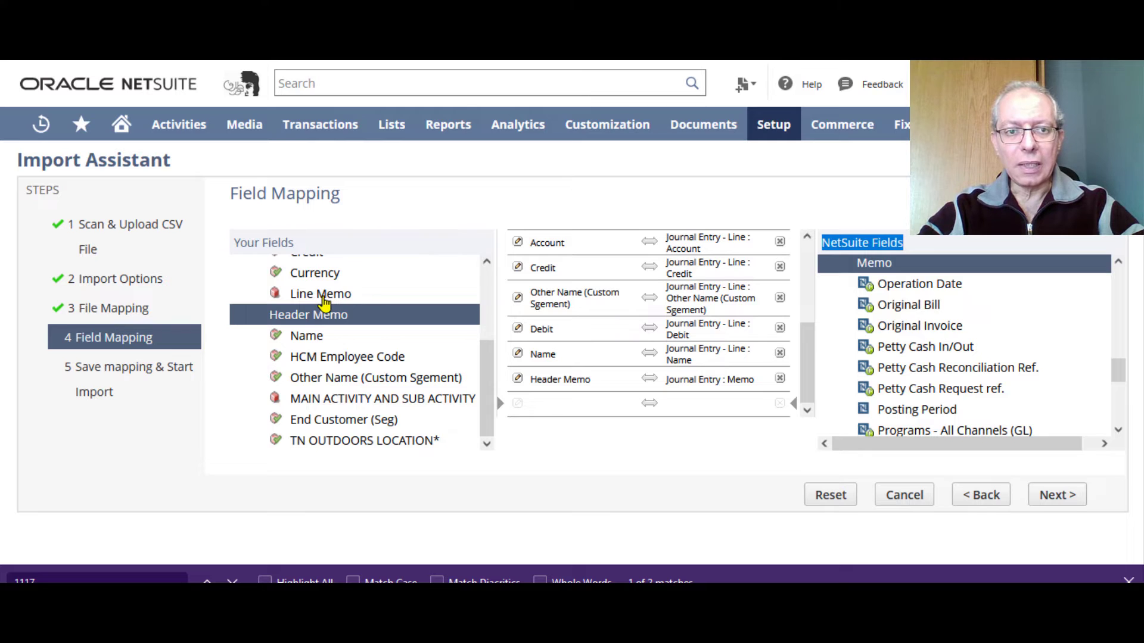
Map the CSV field Line Memo to the Memo field under Journal Entry - Line.
double_click(323, 294)
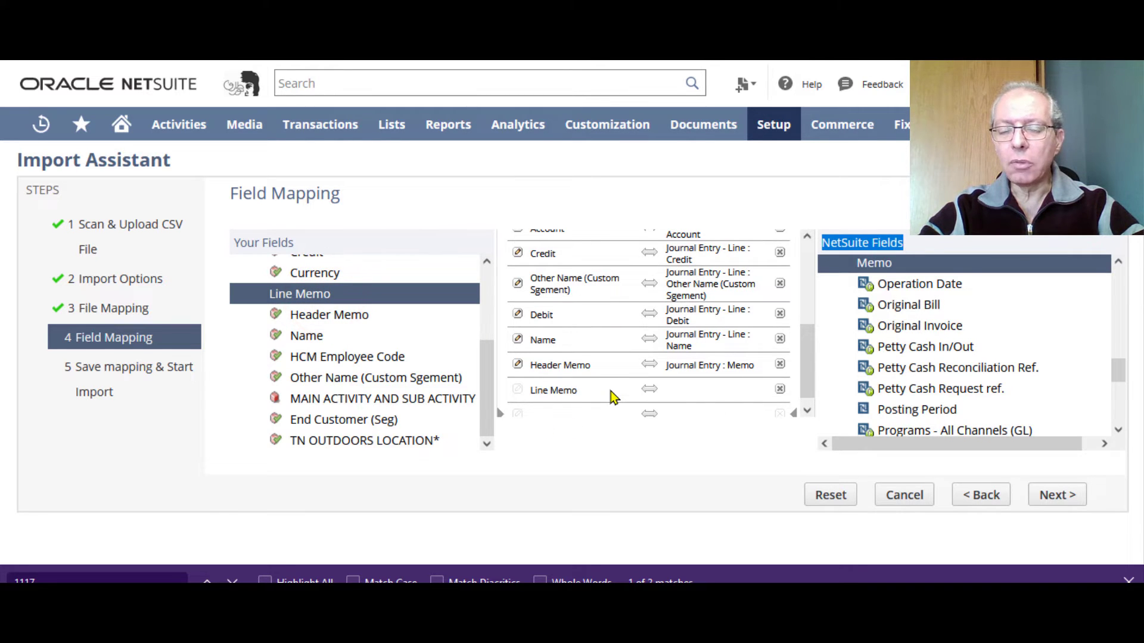
click(590, 393)
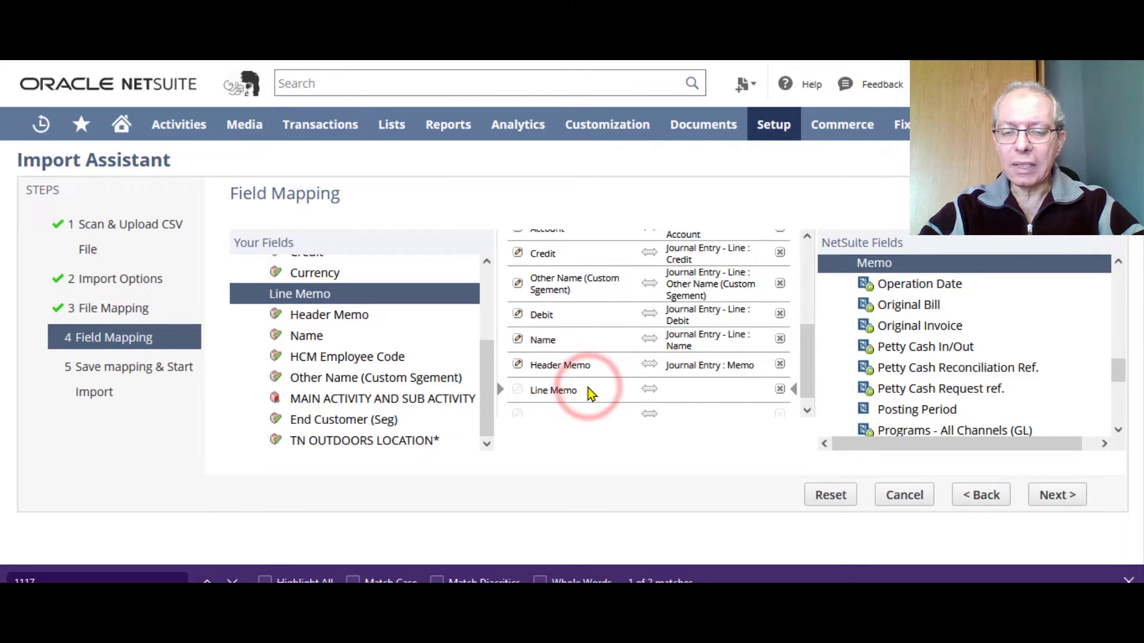
drag(1118, 367, 1116, 434)
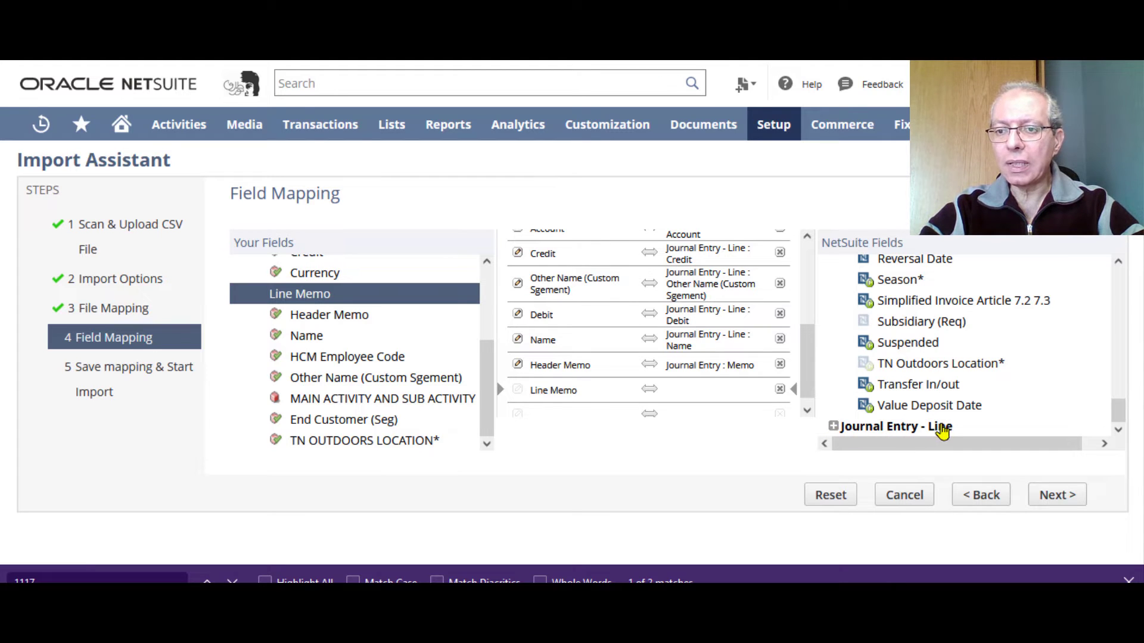
click(833, 427)
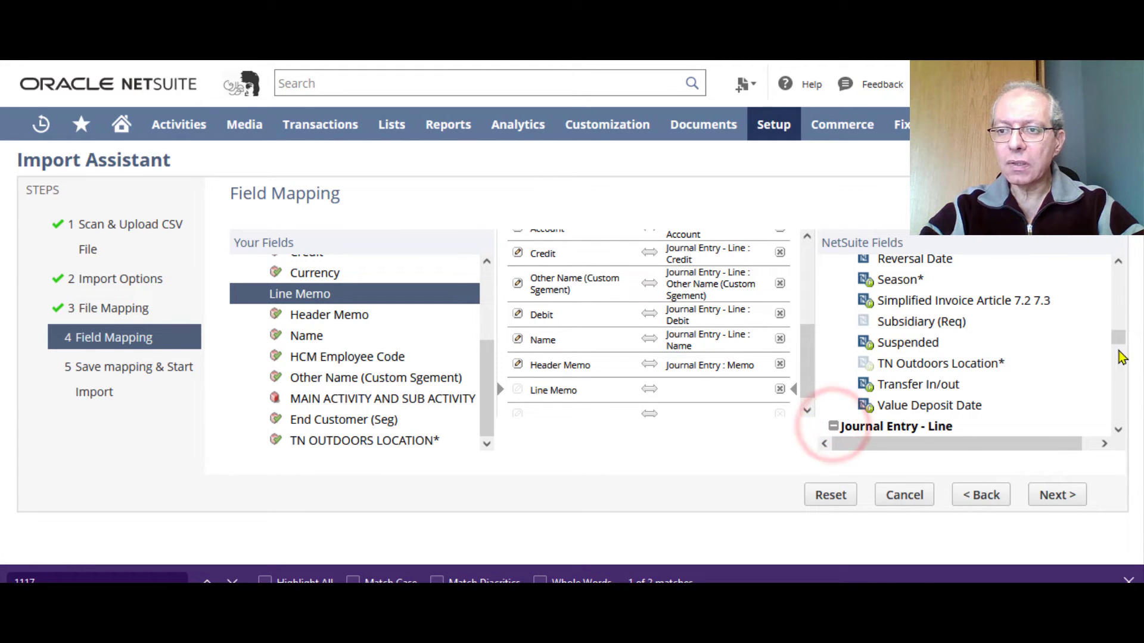
click(1117, 429)
click(1118, 430)
click(1118, 430)
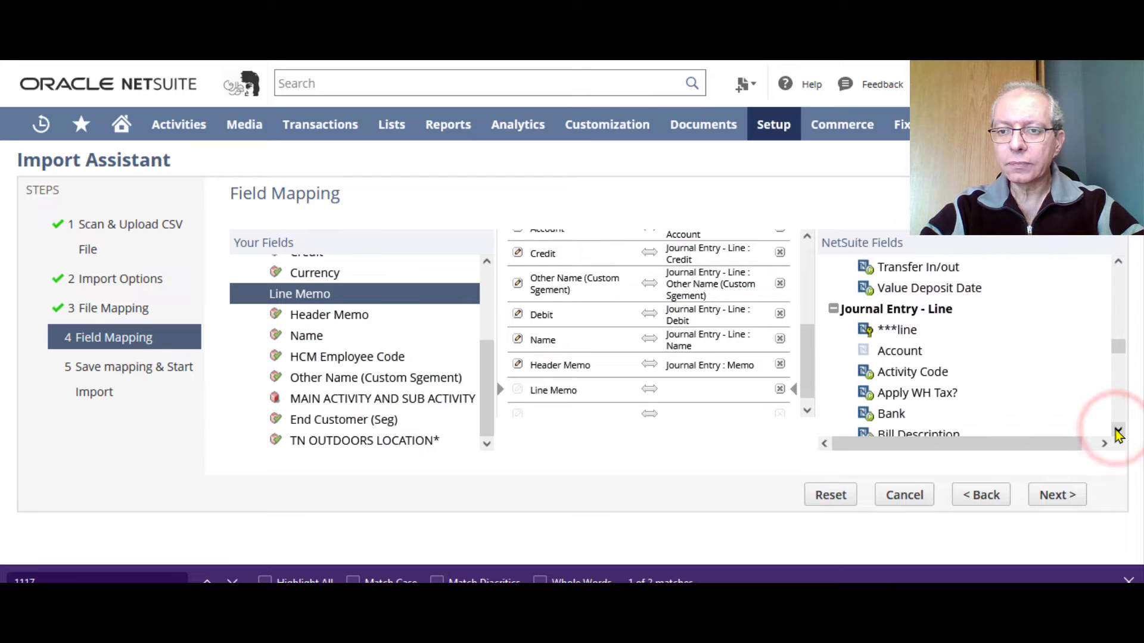
click(1118, 430)
click(1118, 431)
click(1118, 430)
click(1118, 430)
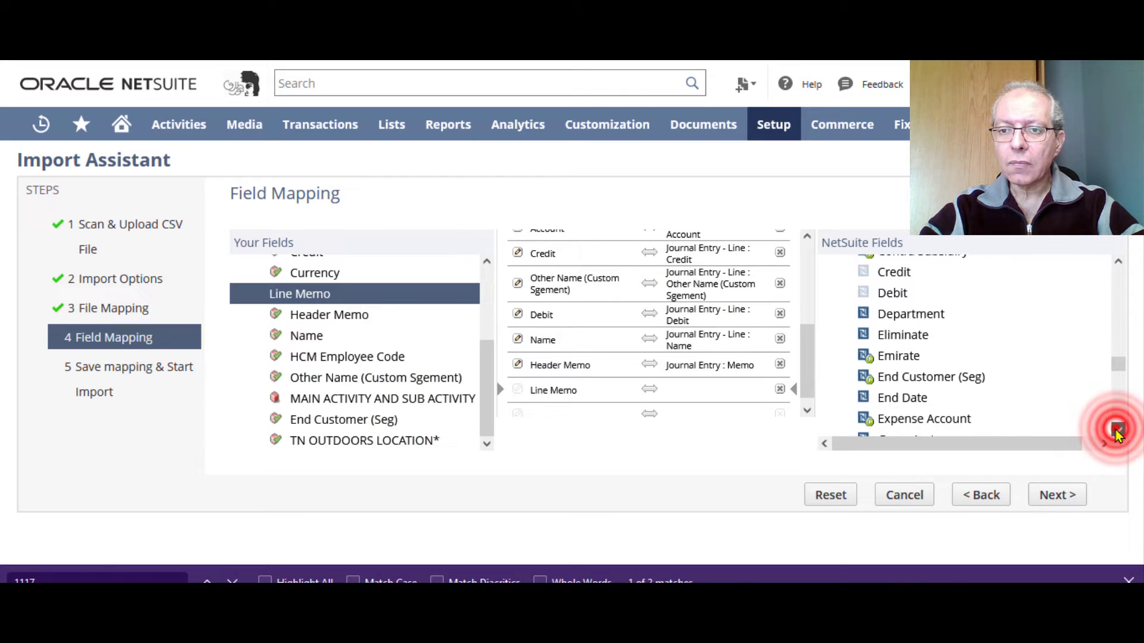
click(1118, 430)
click(1118, 430)
click(1118, 430)
click(1118, 430)
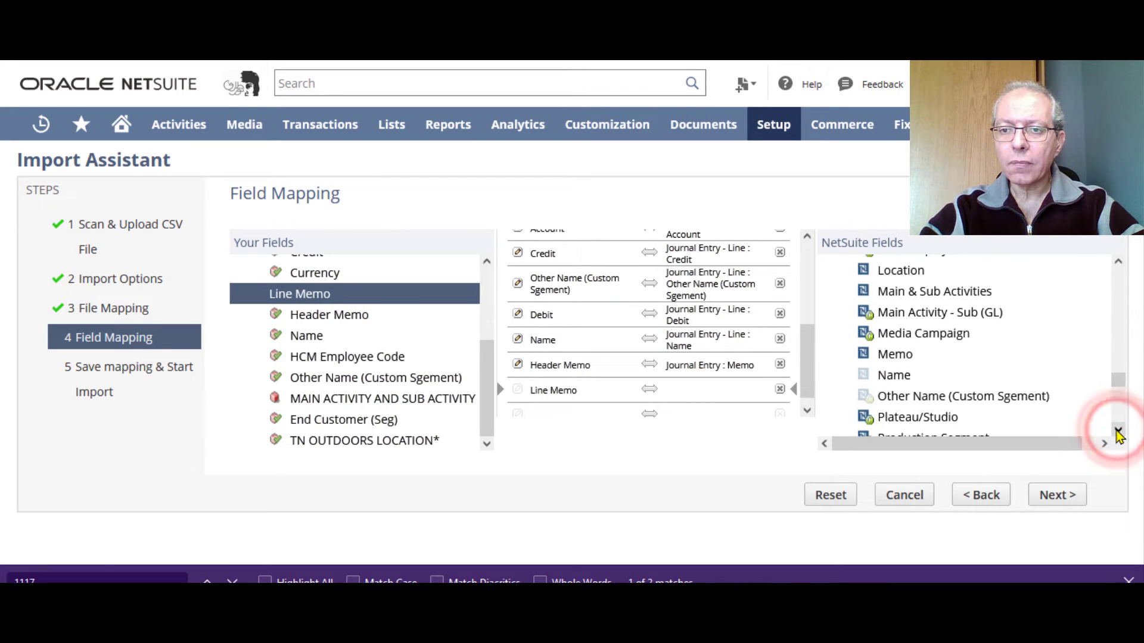
click(899, 356)
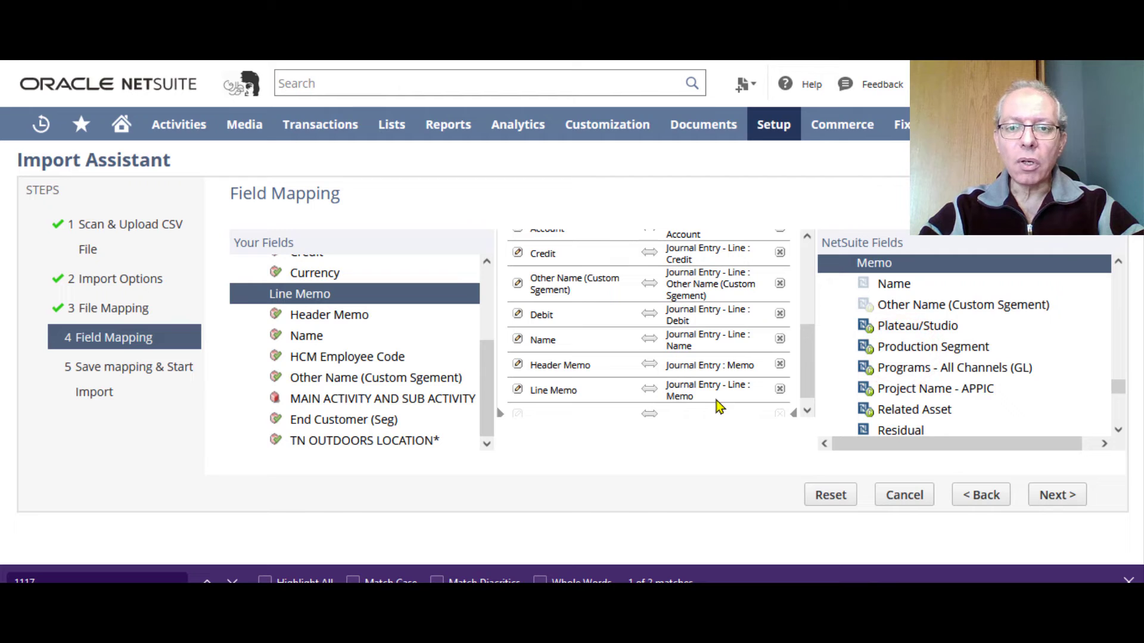
Map the CSV field MAIN ACTIVITY AND SUB ACTIVITY to Main & Sub Activities under Journal Entry - Line.
click(339, 403)
scroll(1017, 374, up, 3)
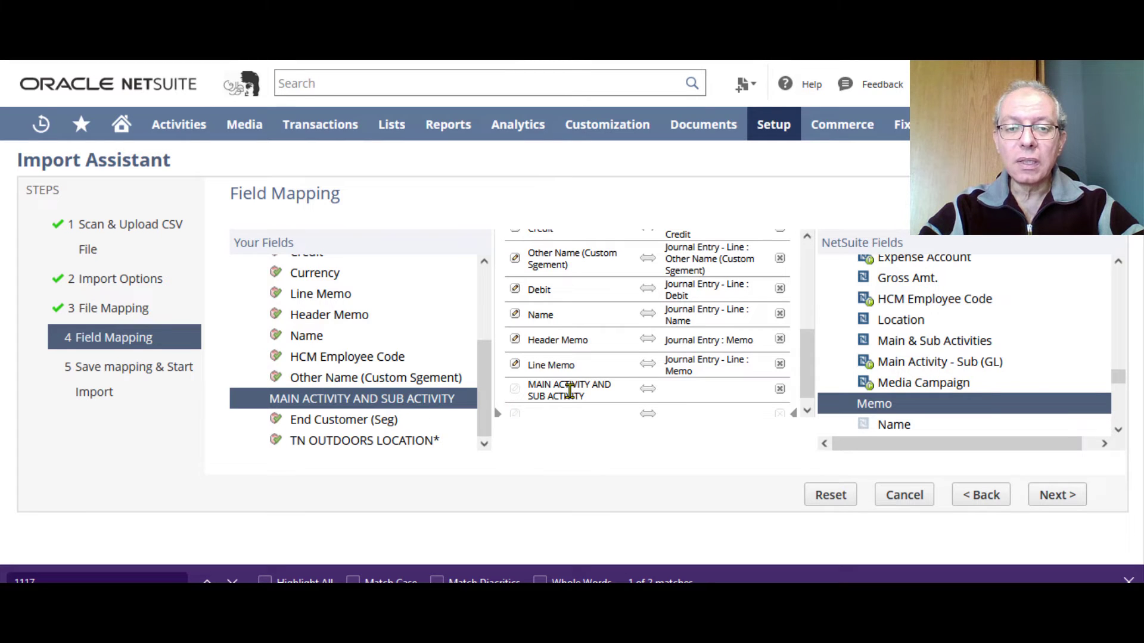
scroll(880, 369, up, 4)
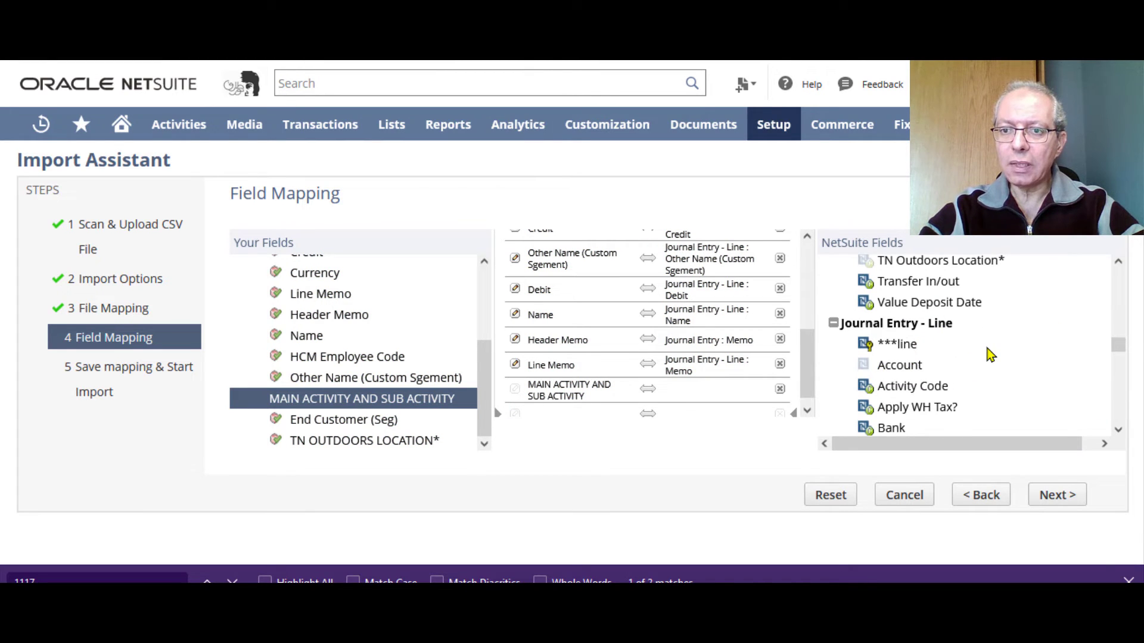
scroll(986, 355, down, 7)
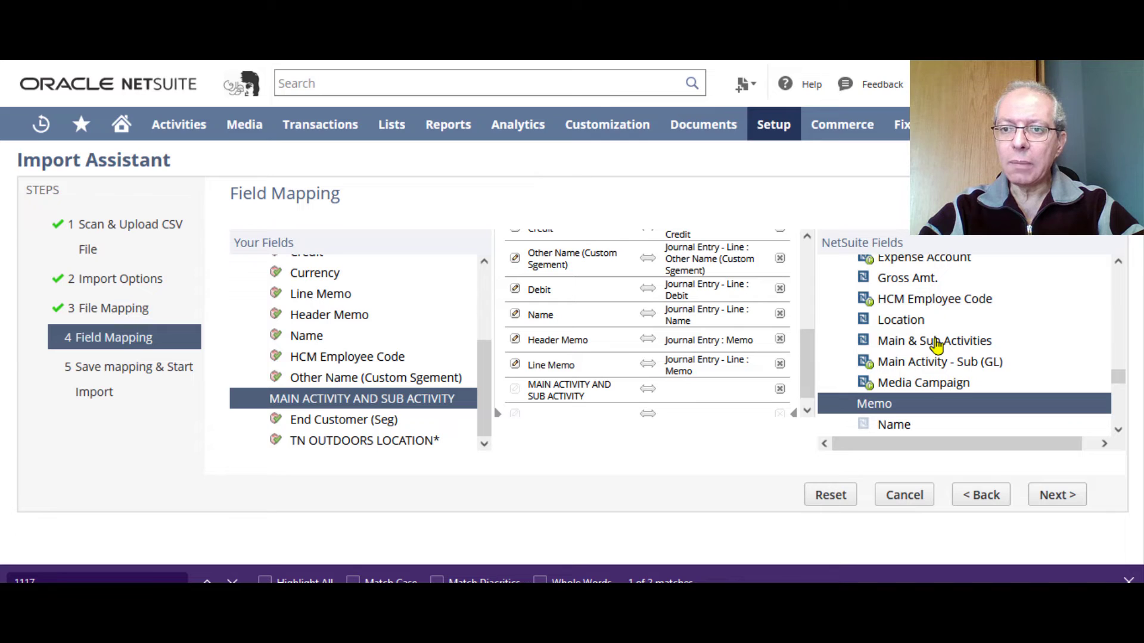
click(651, 388)
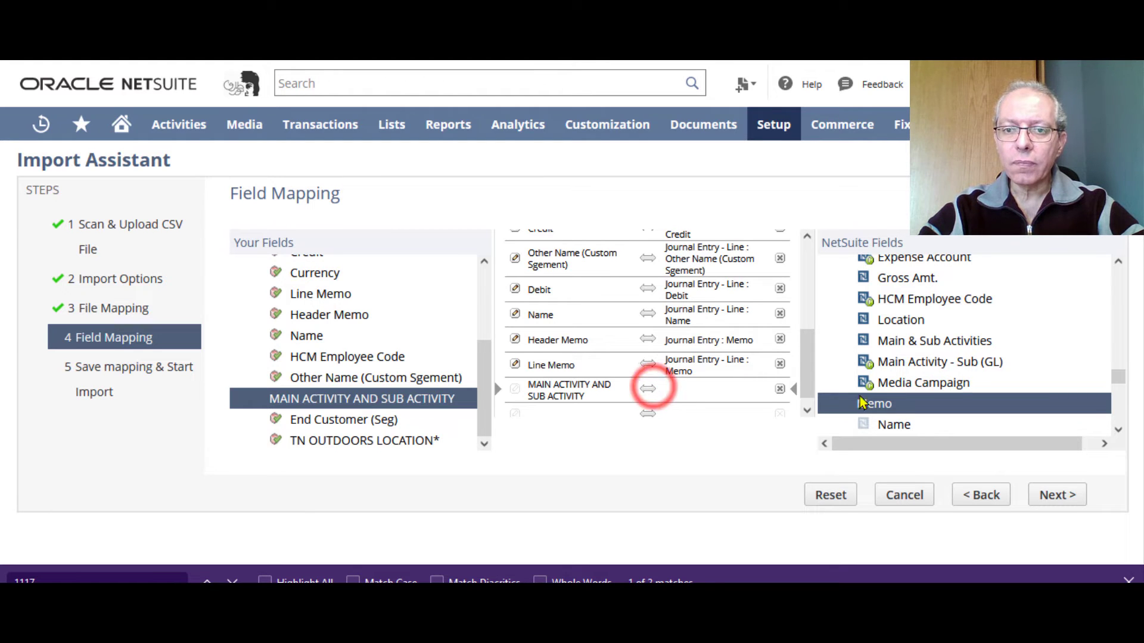
click(930, 342)
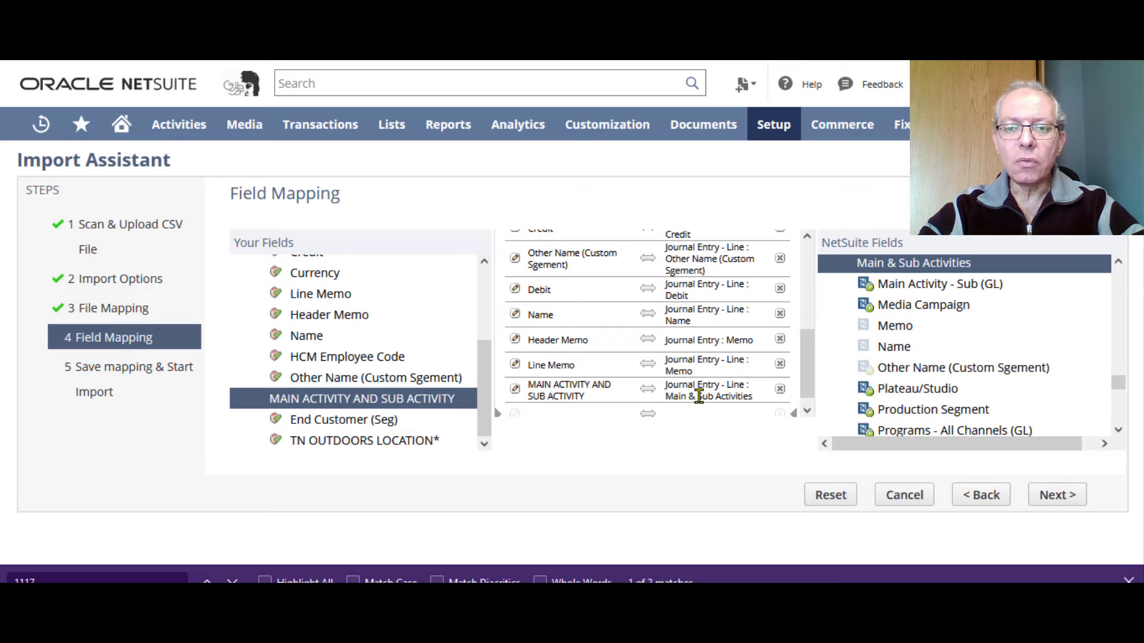
Review the mapped fields of Journal import.csv and continue to saving the mapping, accepting import as a single journal entry.
scroll(367, 382, up, 5)
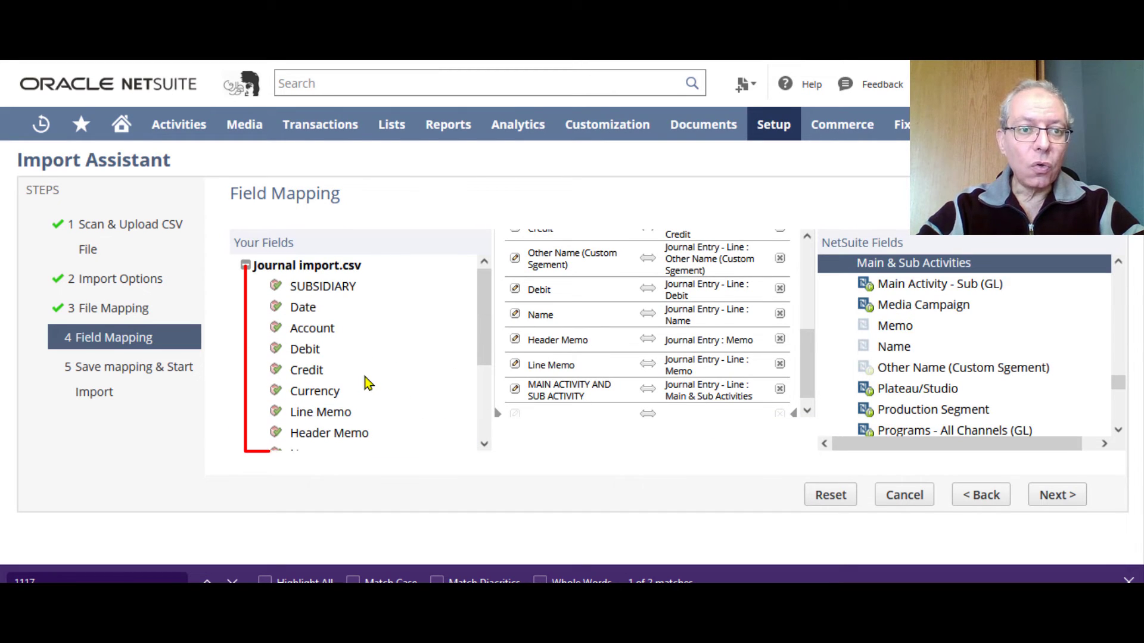
scroll(289, 409, down, 2)
click(284, 410)
scroll(284, 410, down, 1)
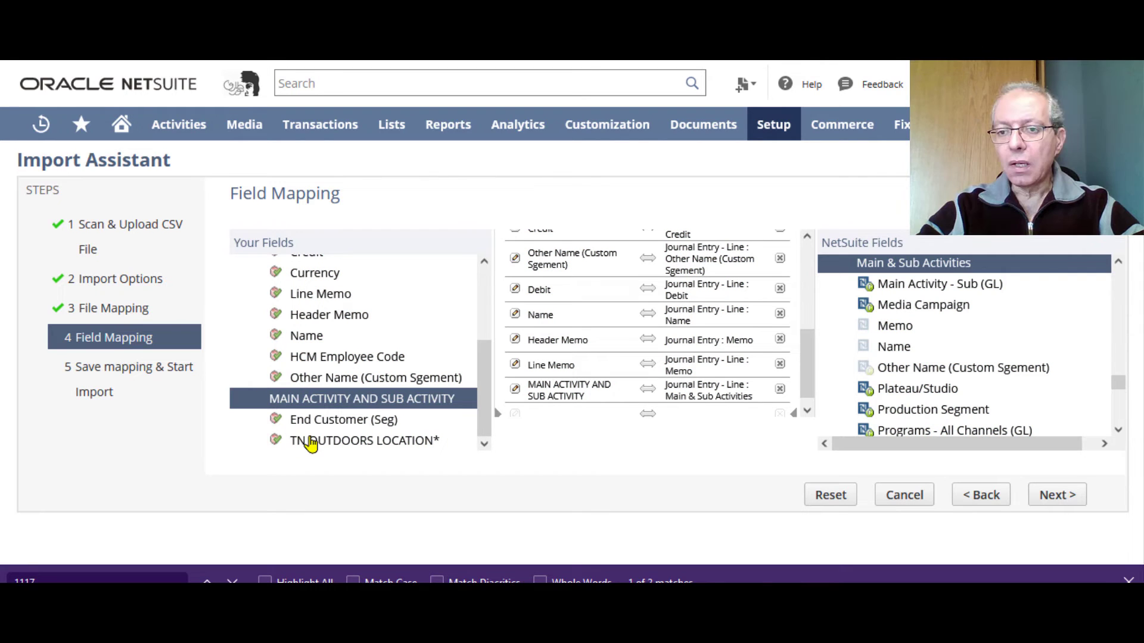
click(1064, 502)
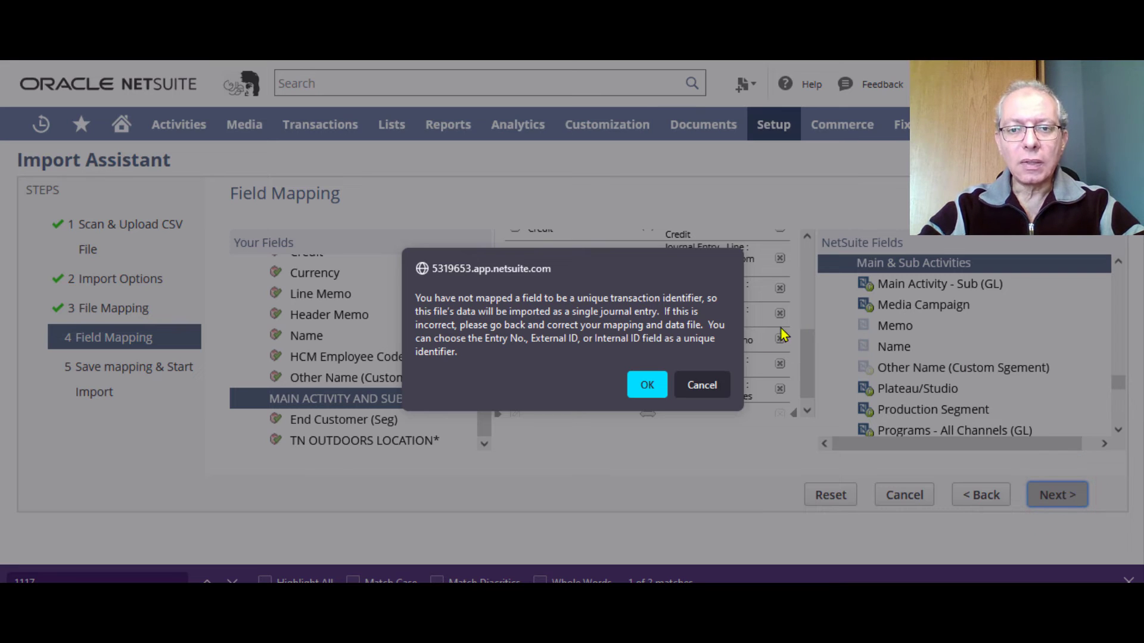
click(647, 386)
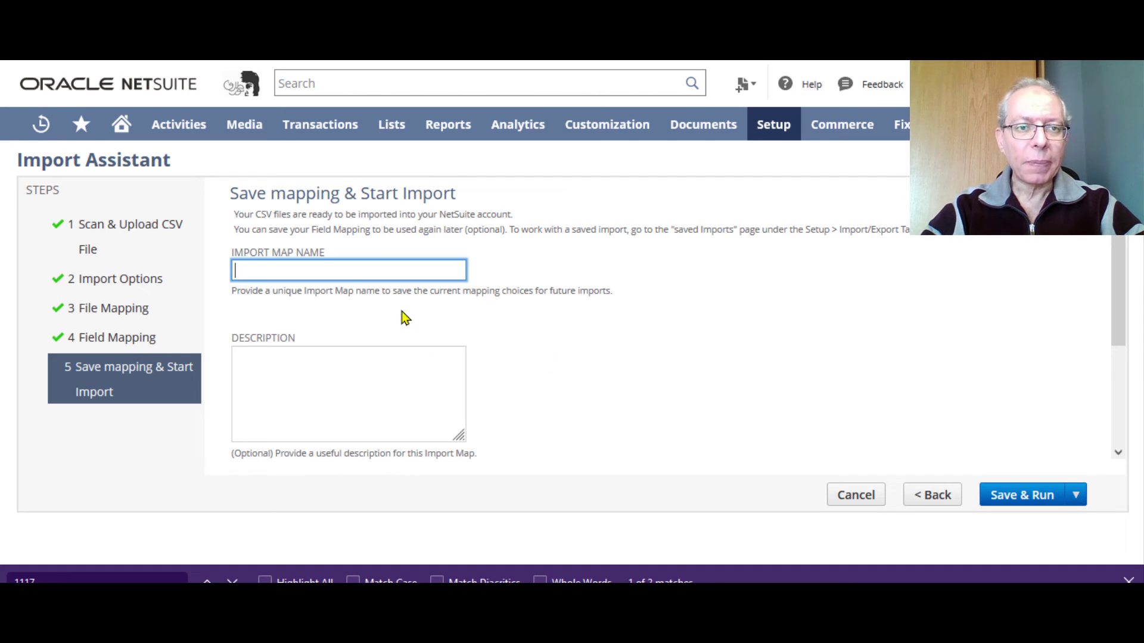
Save and run the import with the import map name "Journal entry map", and open the import job status.
click(335, 271)
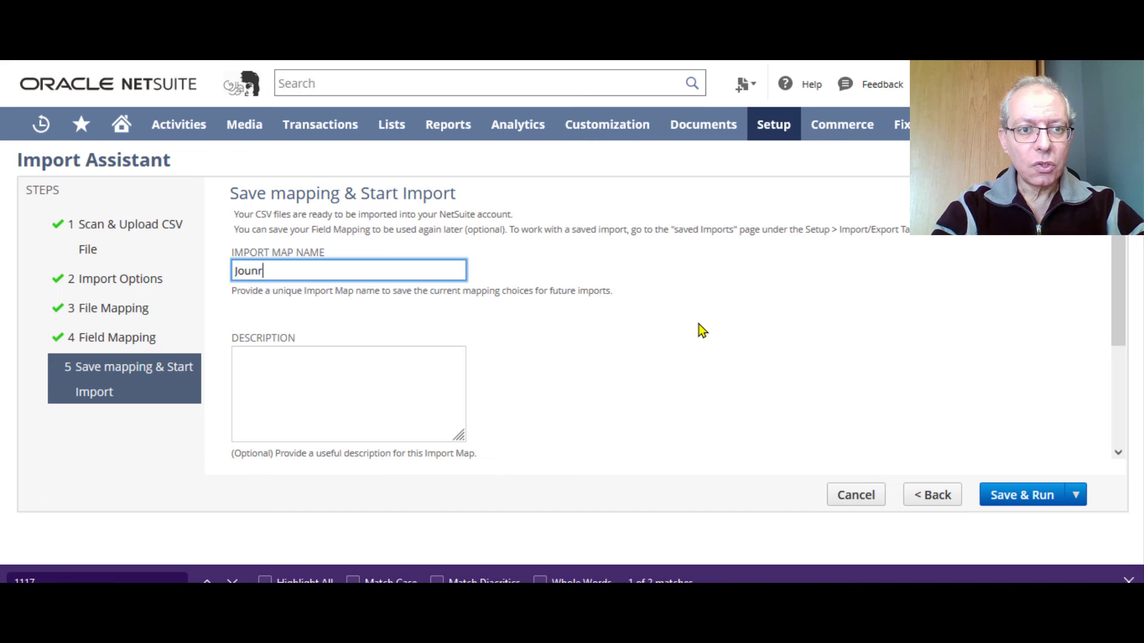
text(Jounrl)
key(BackSpace)
key(BackSpace)
key(BackSpace)
text(rnal entry)
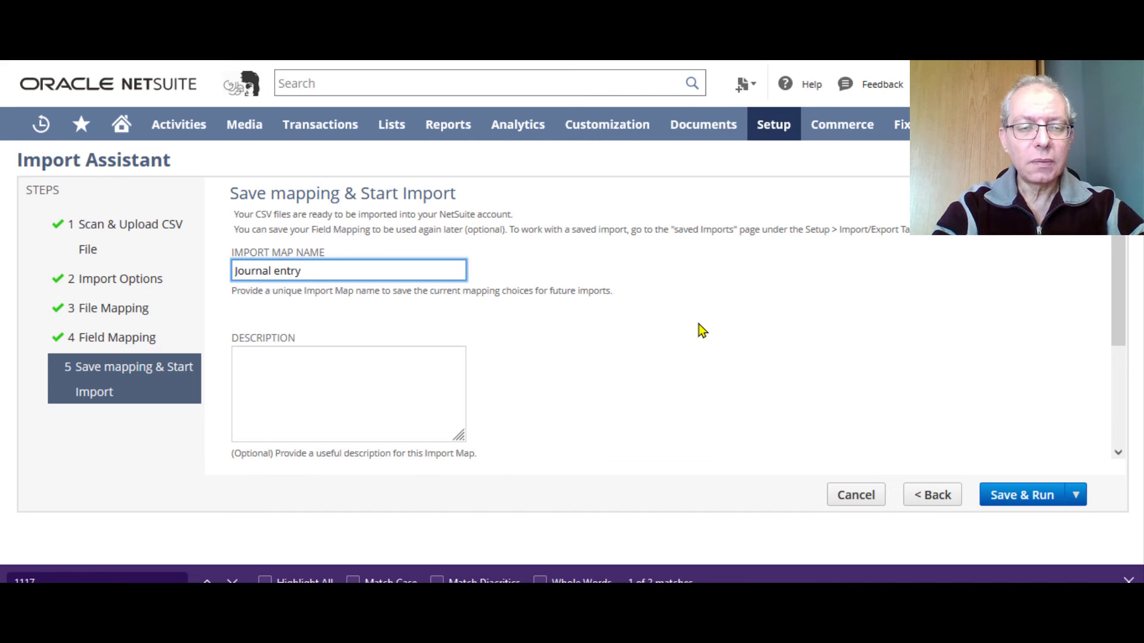
text( map)
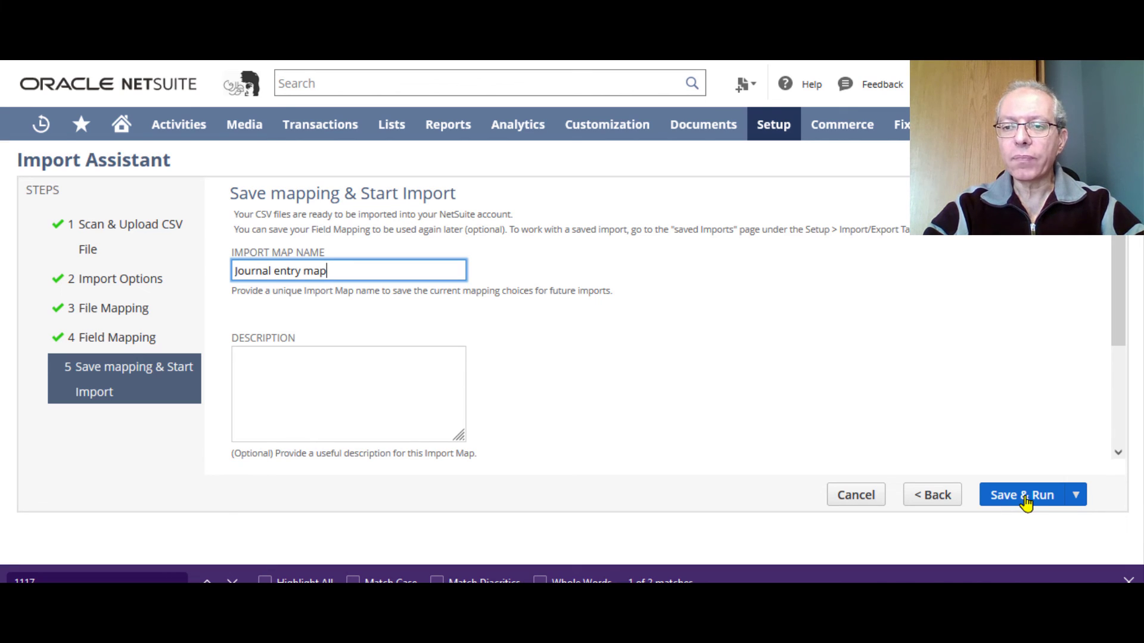
click(1019, 502)
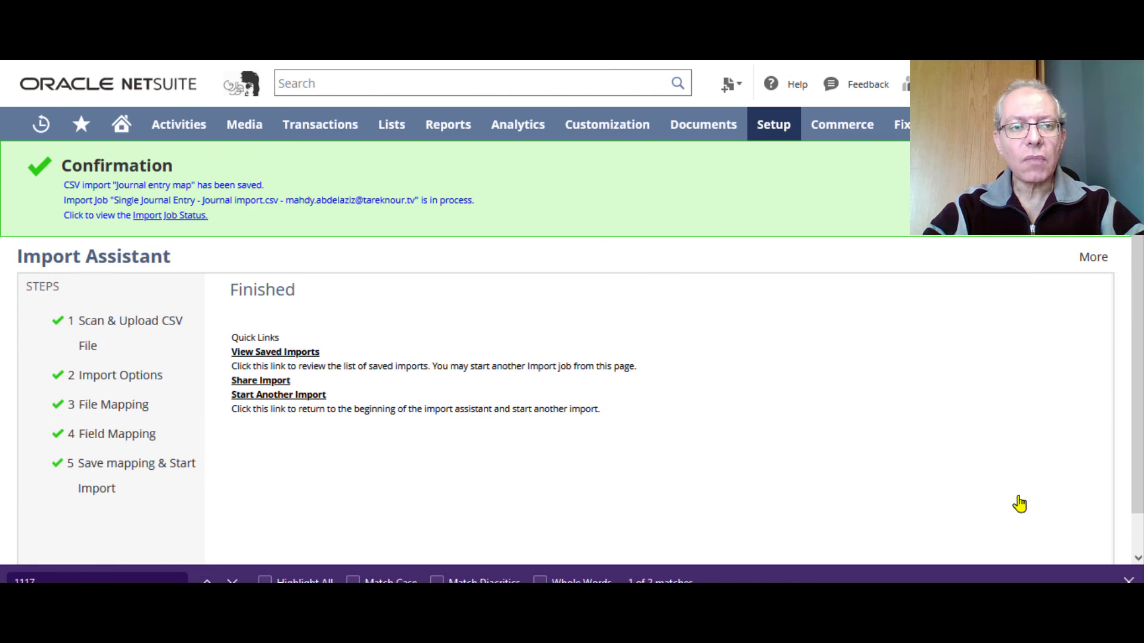
click(166, 217)
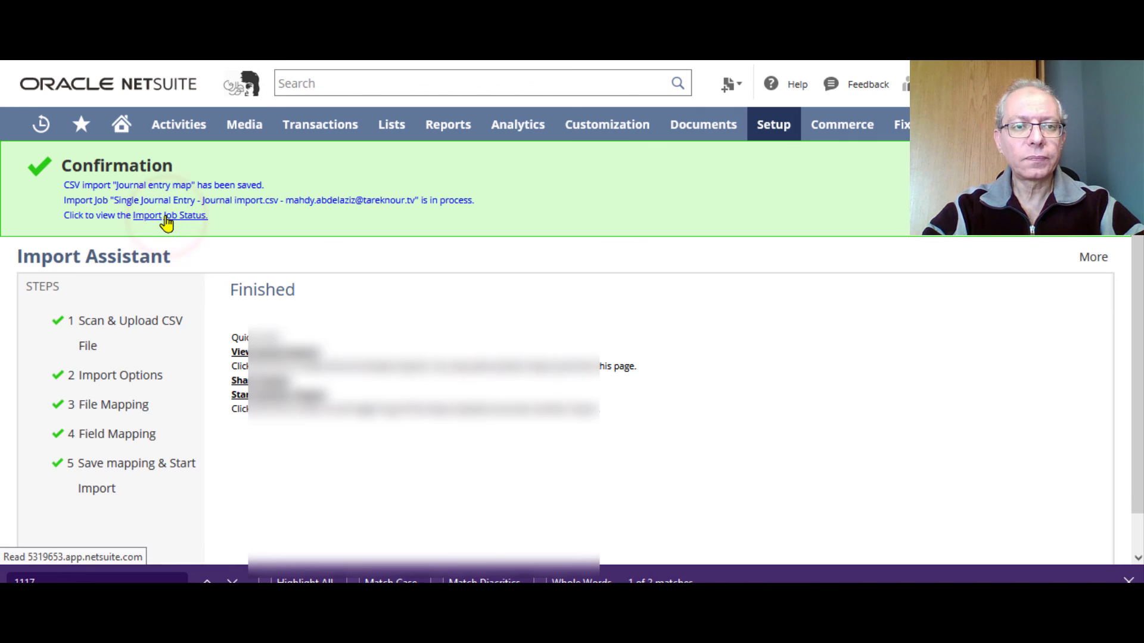